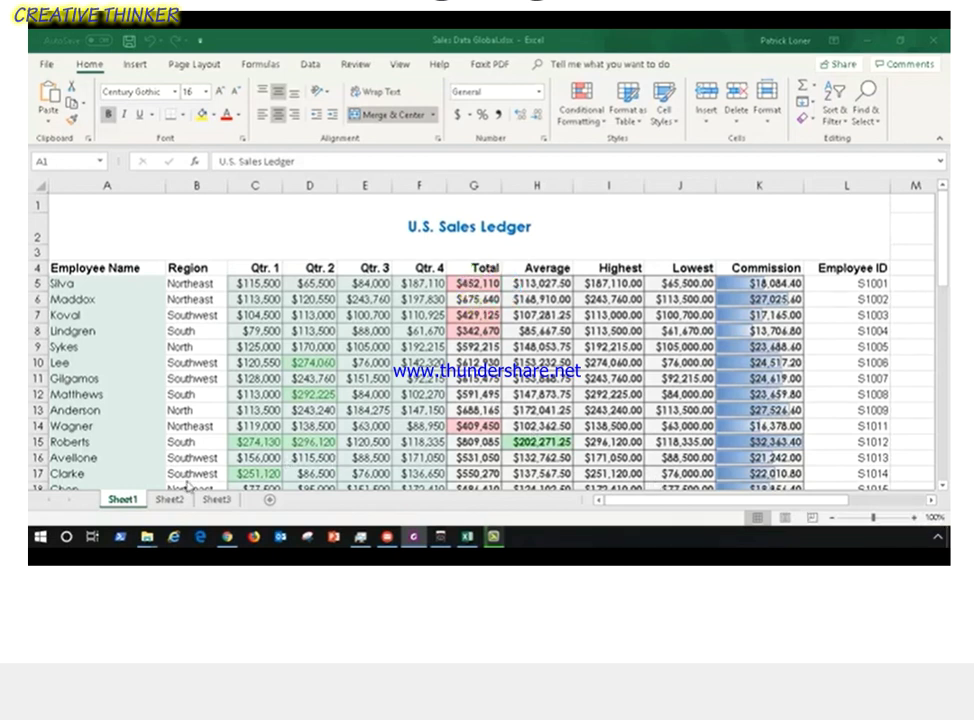
Rename Sheet1, which holds the U.S. sales ledger, to US.
click(172, 510)
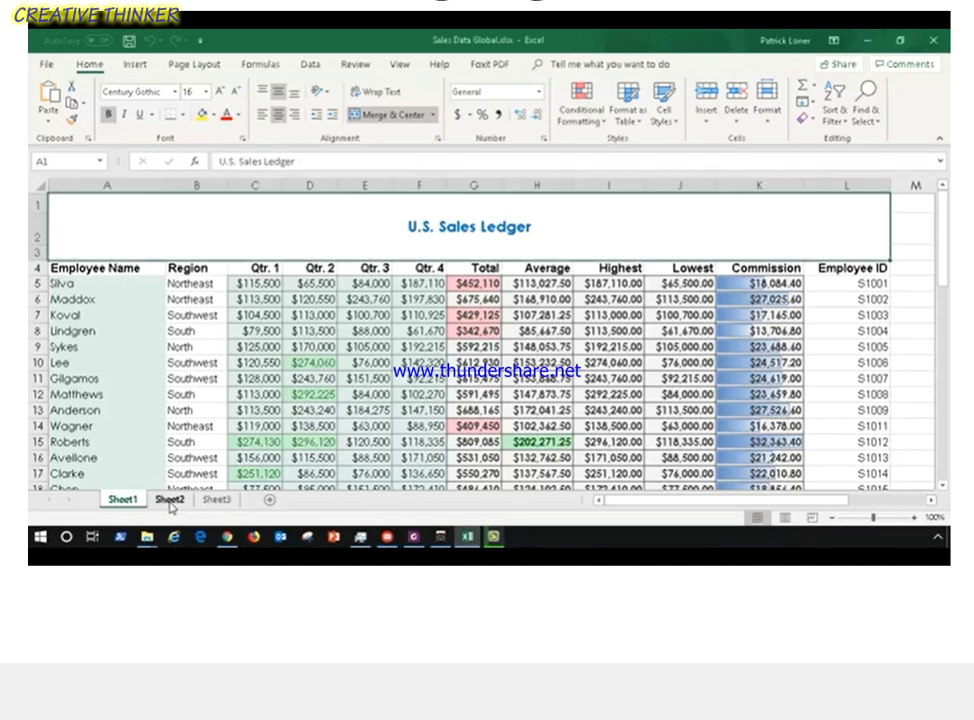
click(171, 503)
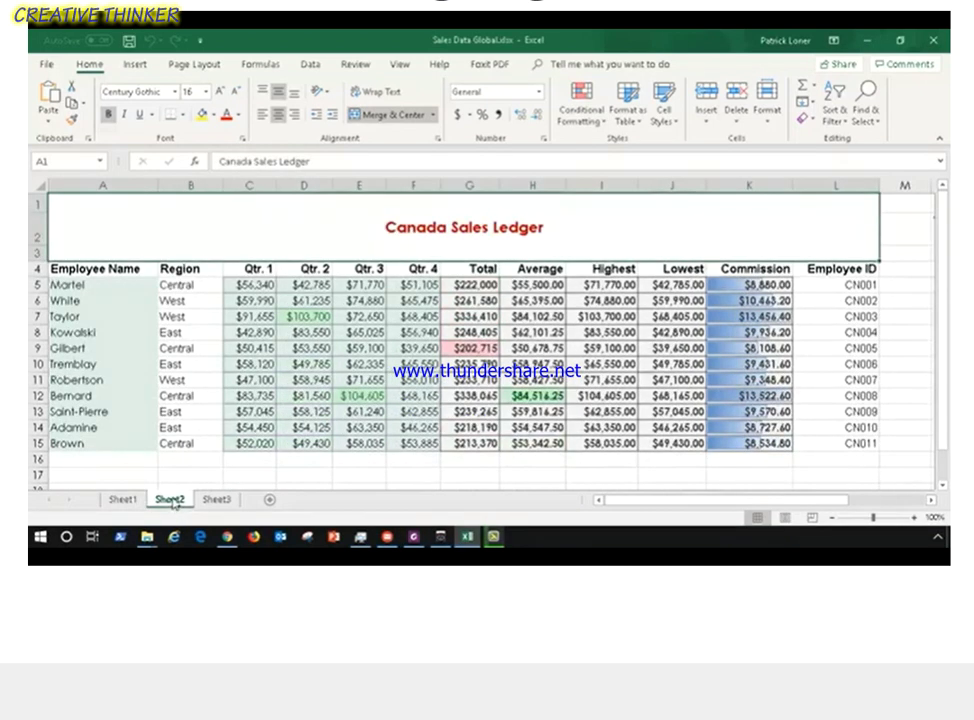
click(226, 502)
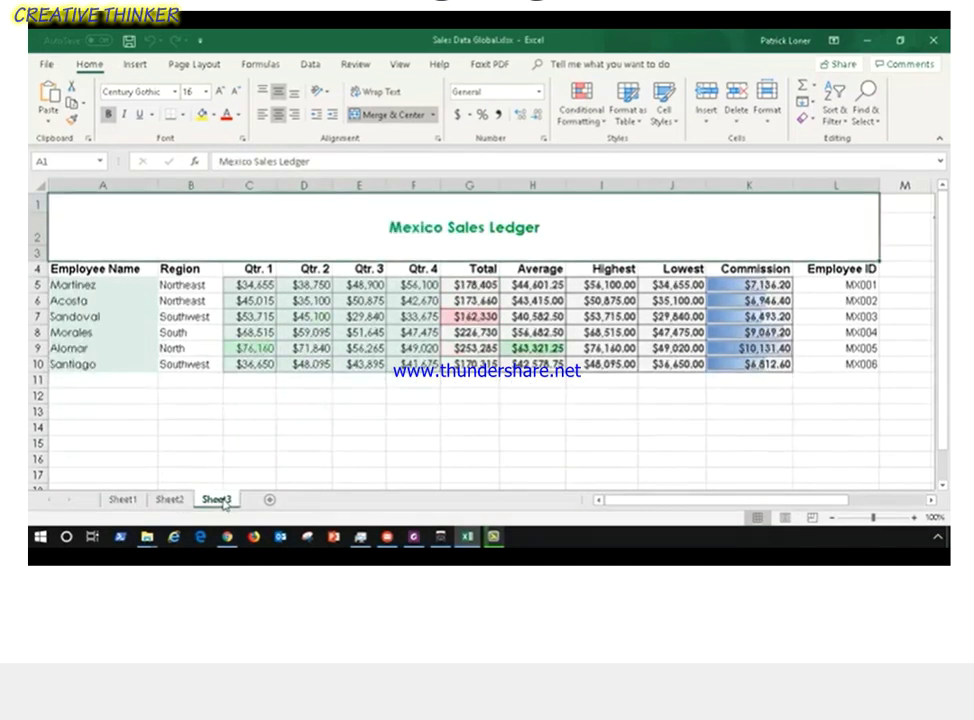
click(130, 502)
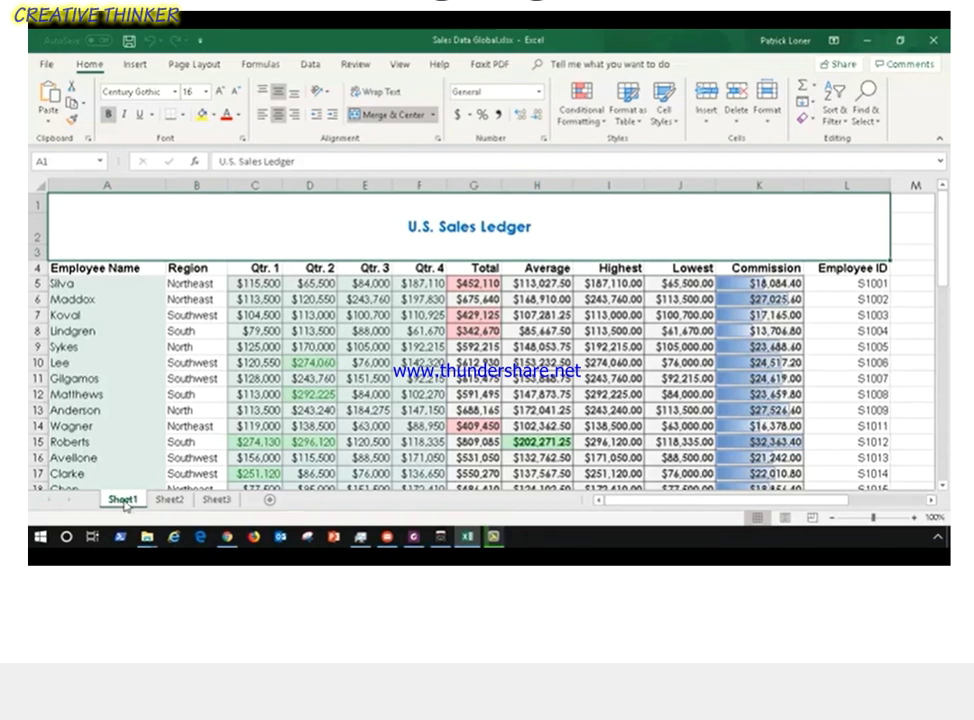
right_click(123, 502)
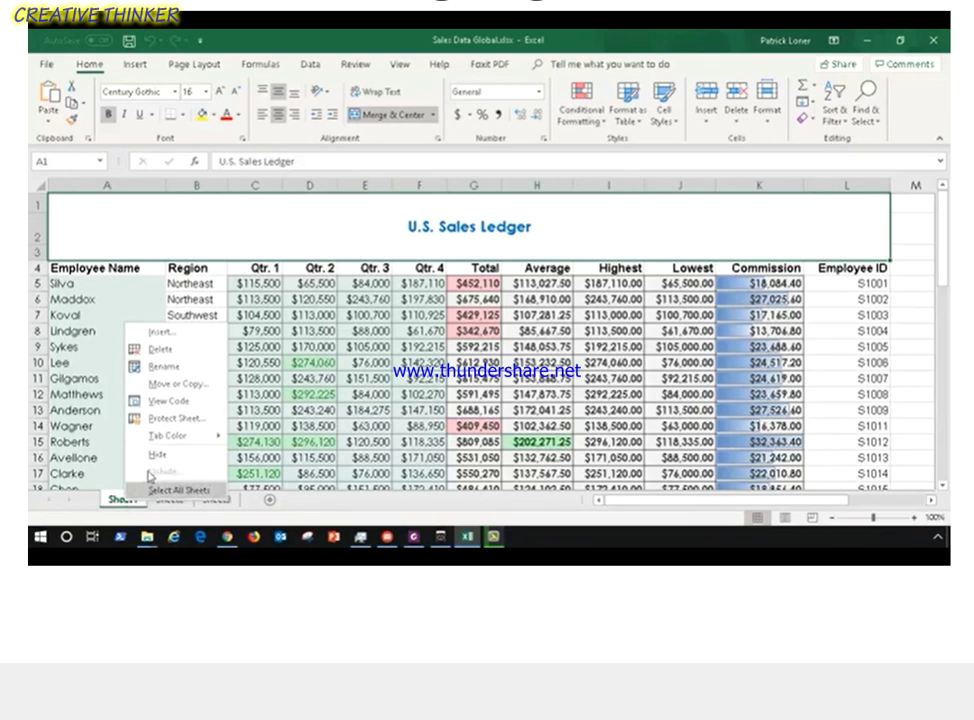
click(185, 371)
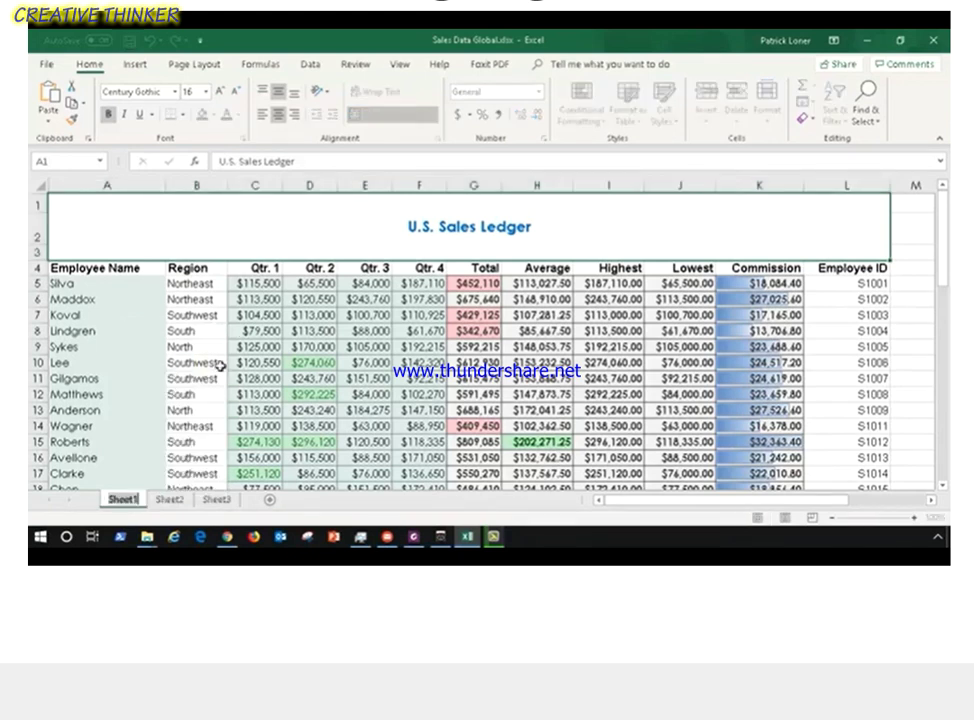
text(US)
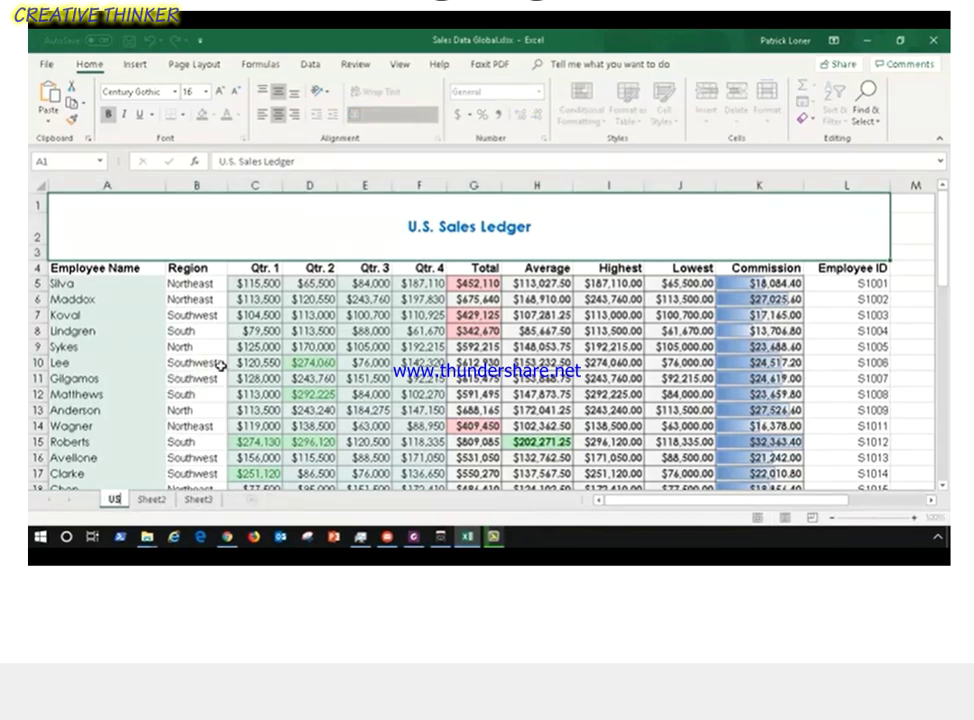
key(Return)
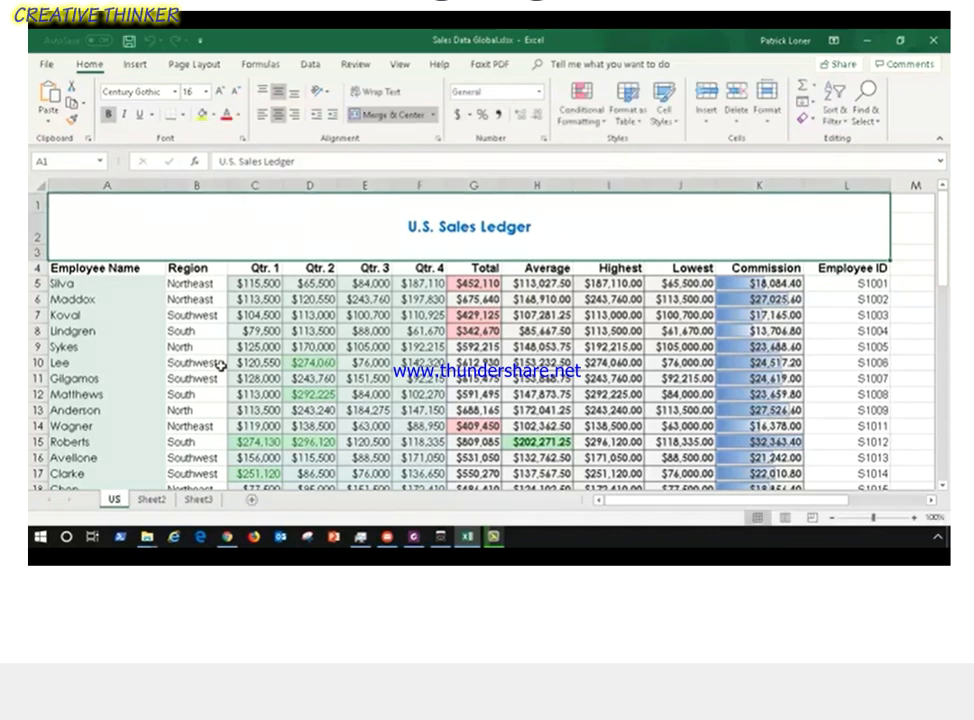
Rename Sheet2, which holds the Canada sales ledger, to Canada.
click(185, 501)
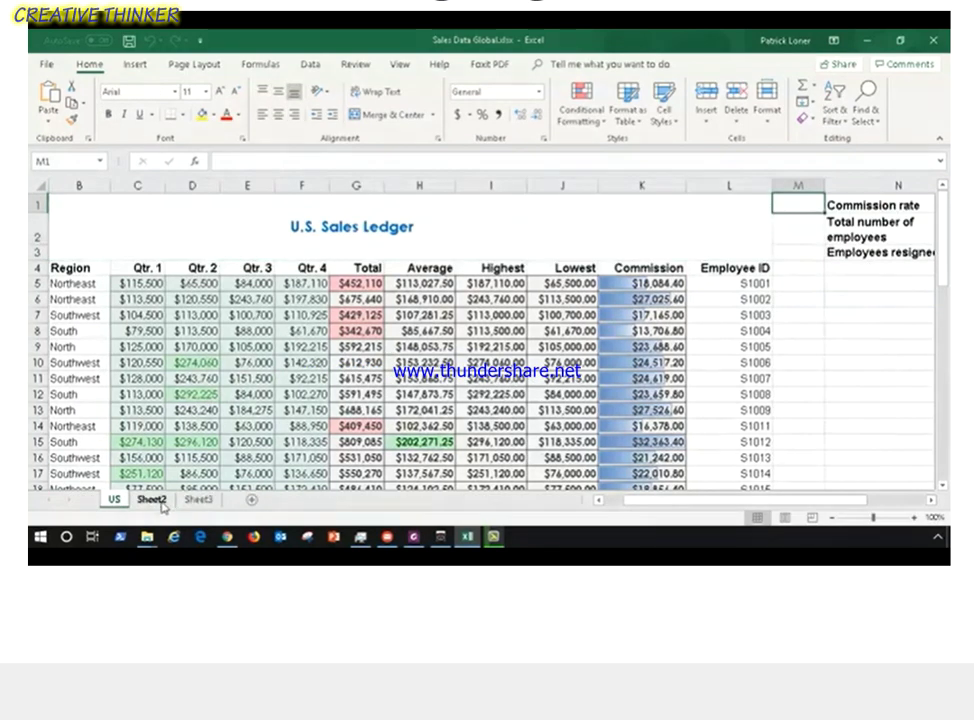
click(155, 500)
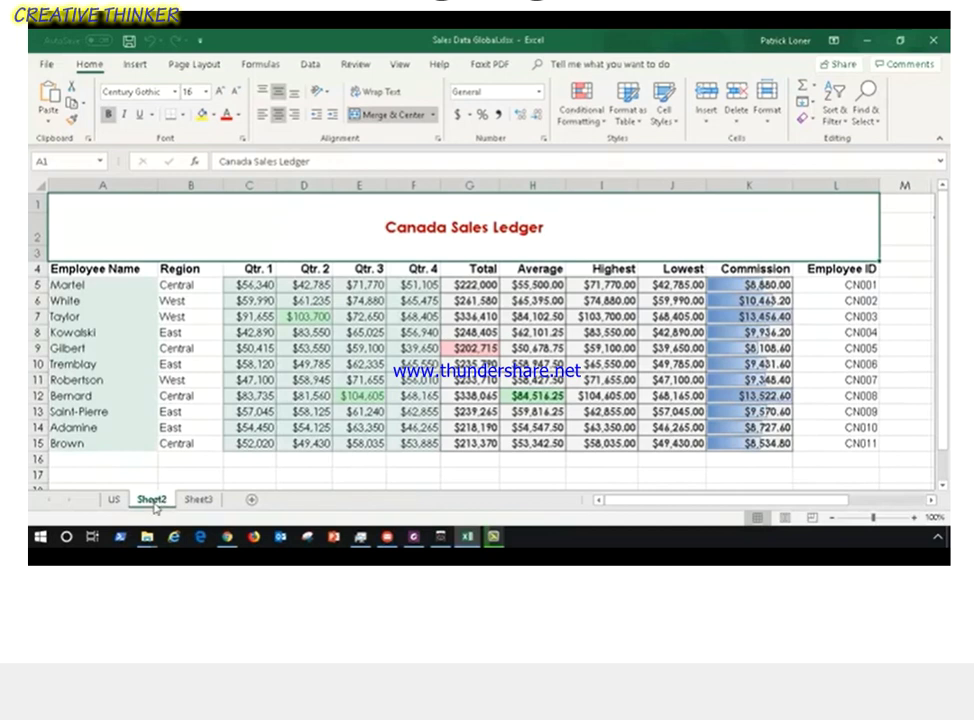
right_click(150, 502)
click(198, 372)
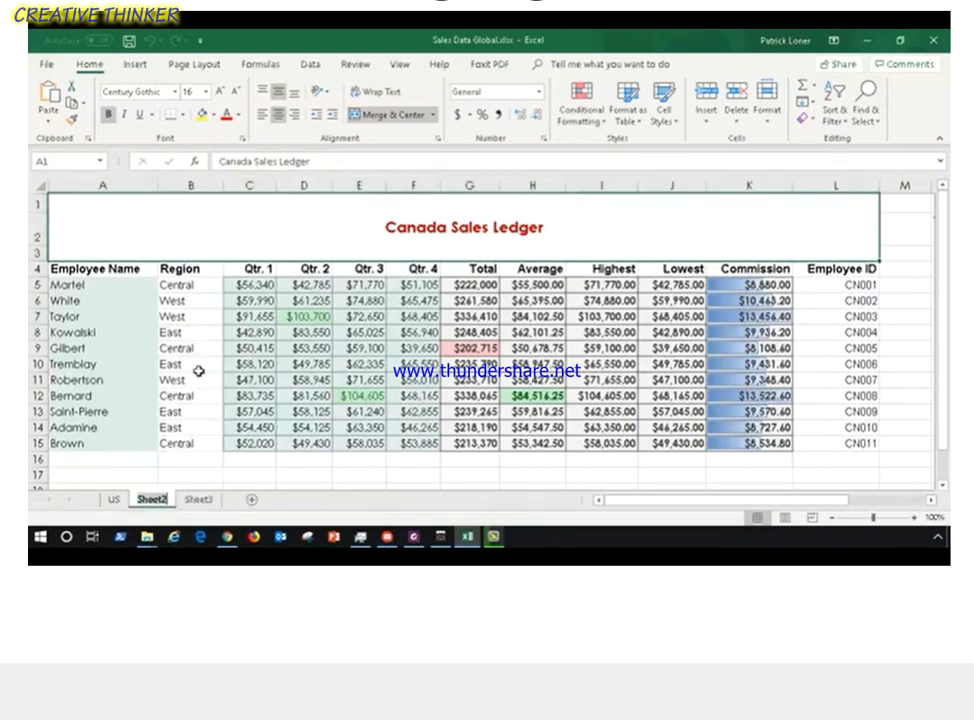
text(Cna)
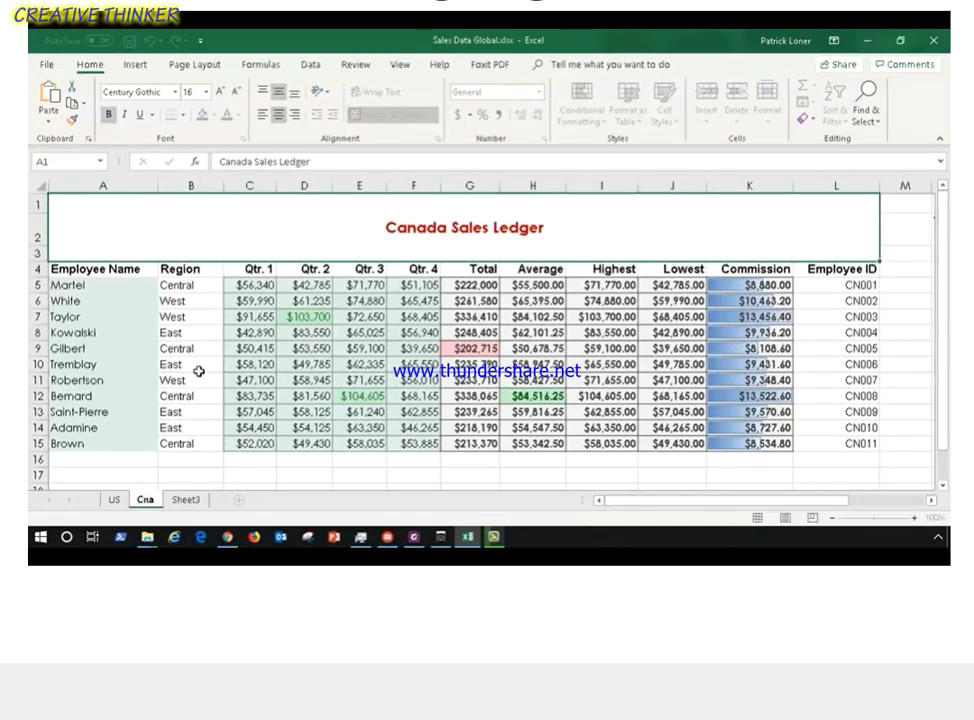
key(BackSpace)
text(anda)
key(BackSpace)
key(BackSpace)
text(ada)
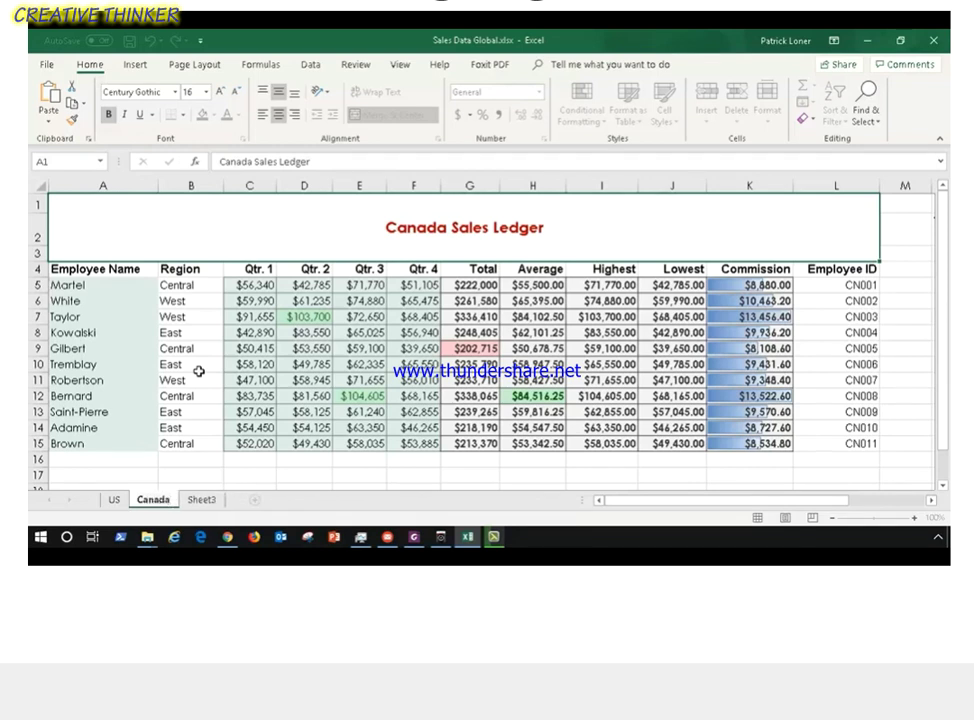
key(Return)
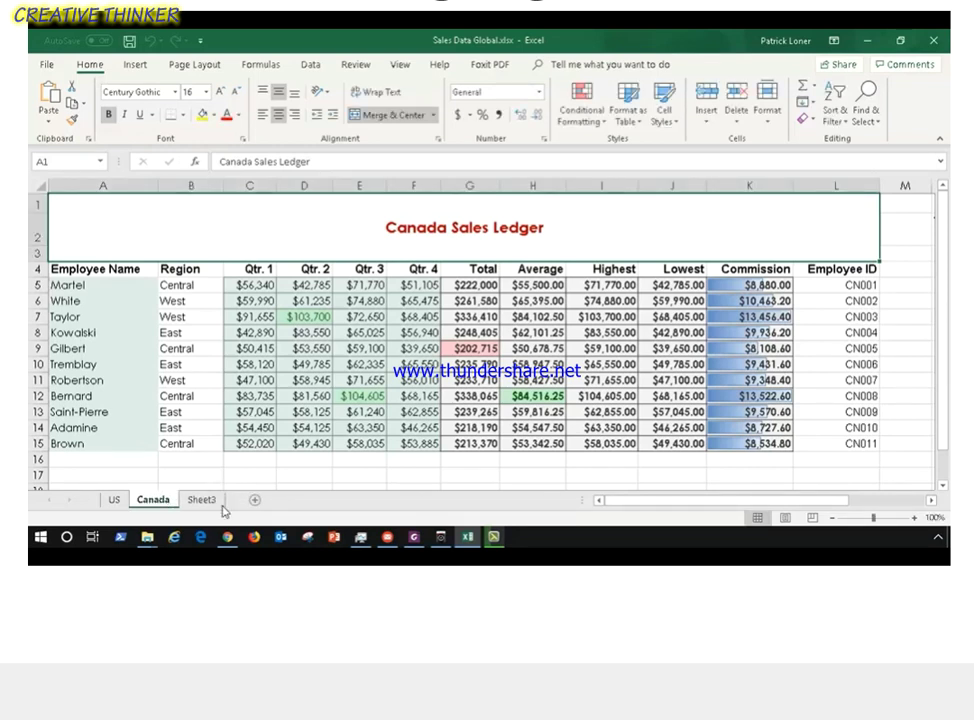
Rename Sheet3, which holds the Mexico sales ledger, to Mexico.
right_click(203, 500)
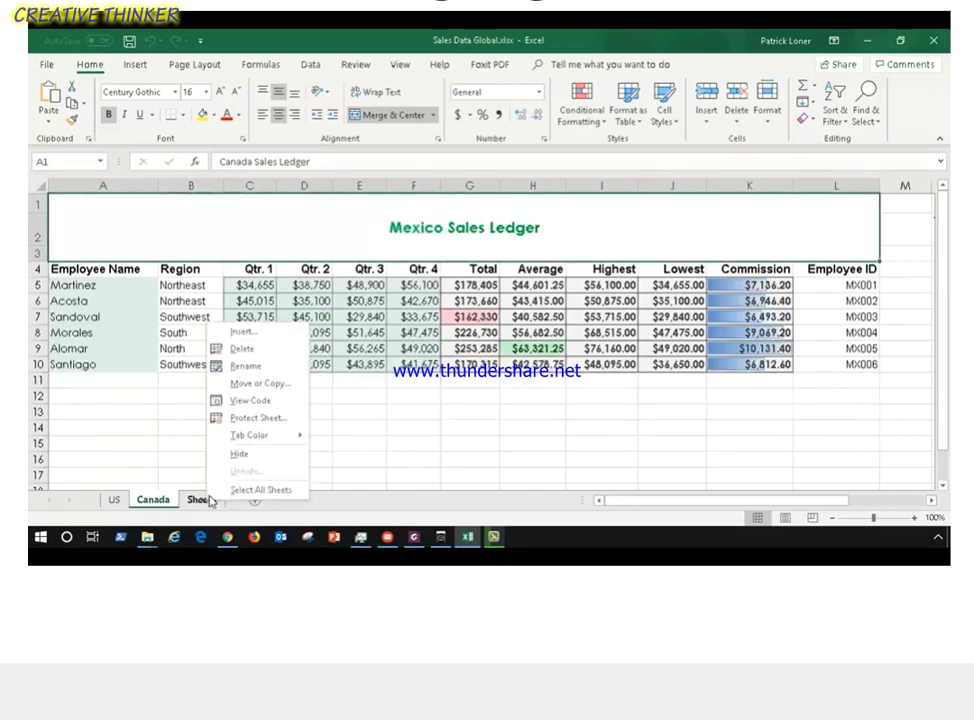
click(256, 370)
text(Mex)
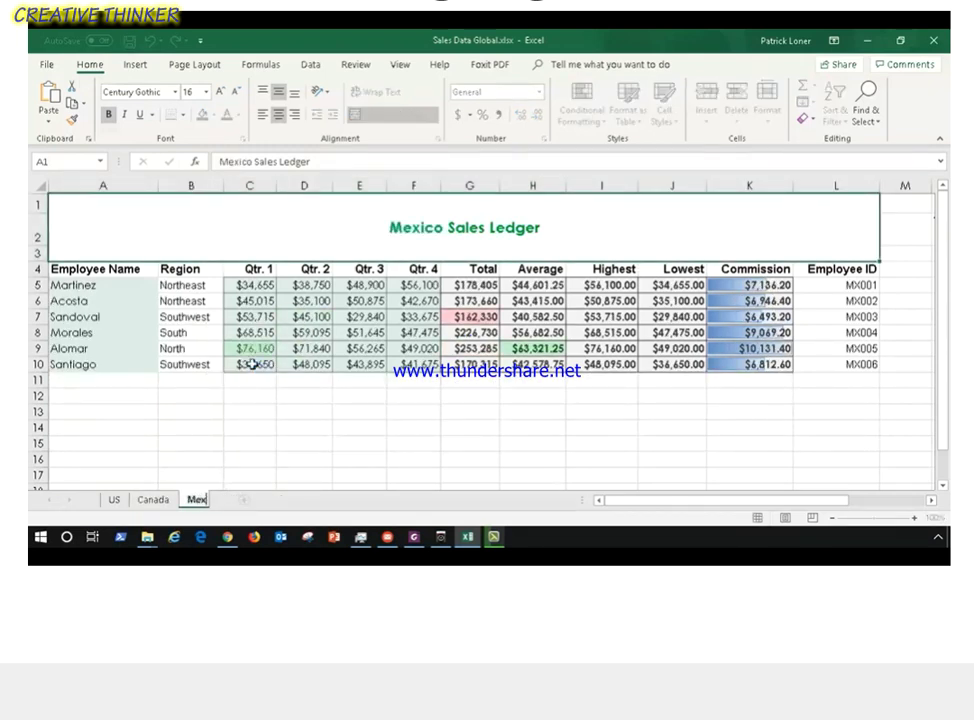
text(ico)
key(Return)
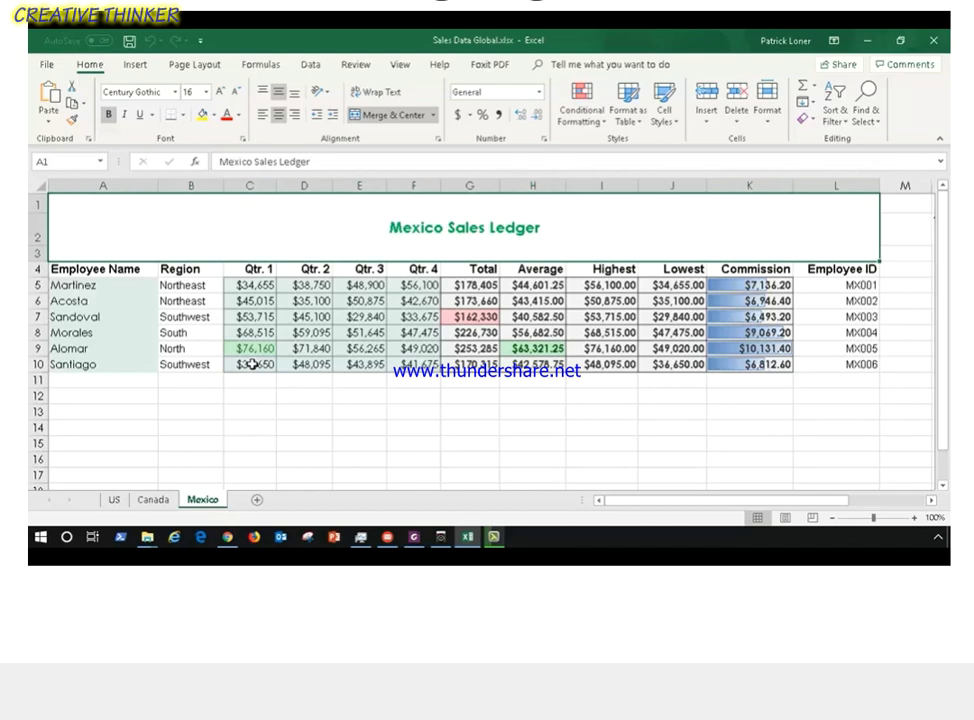
Set the tab color of the US sheet to the standard red.
click(115, 500)
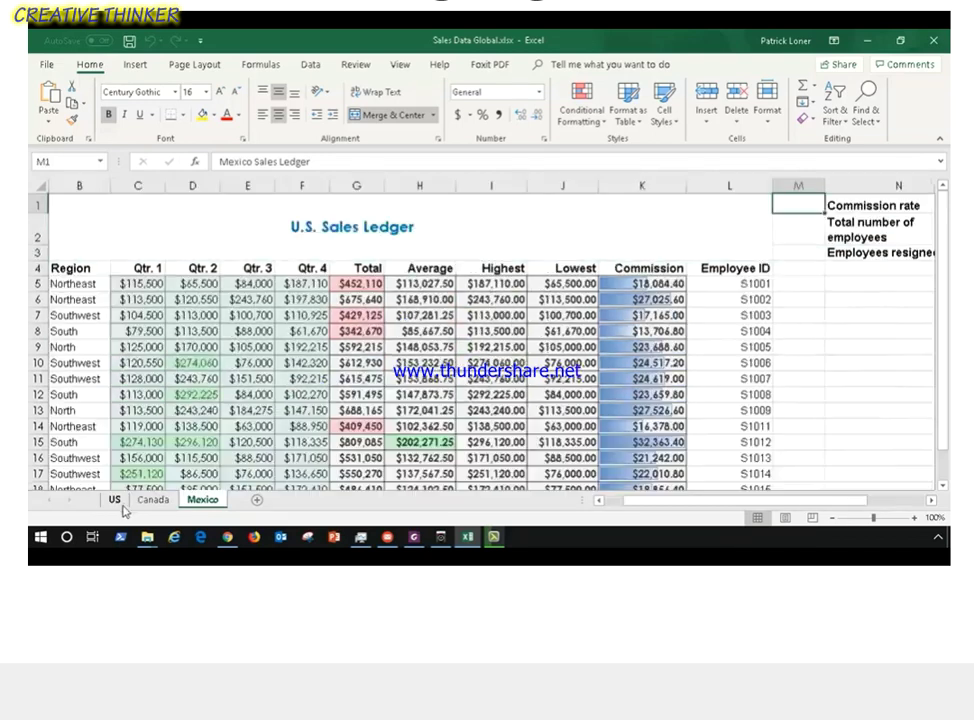
right_click(118, 505)
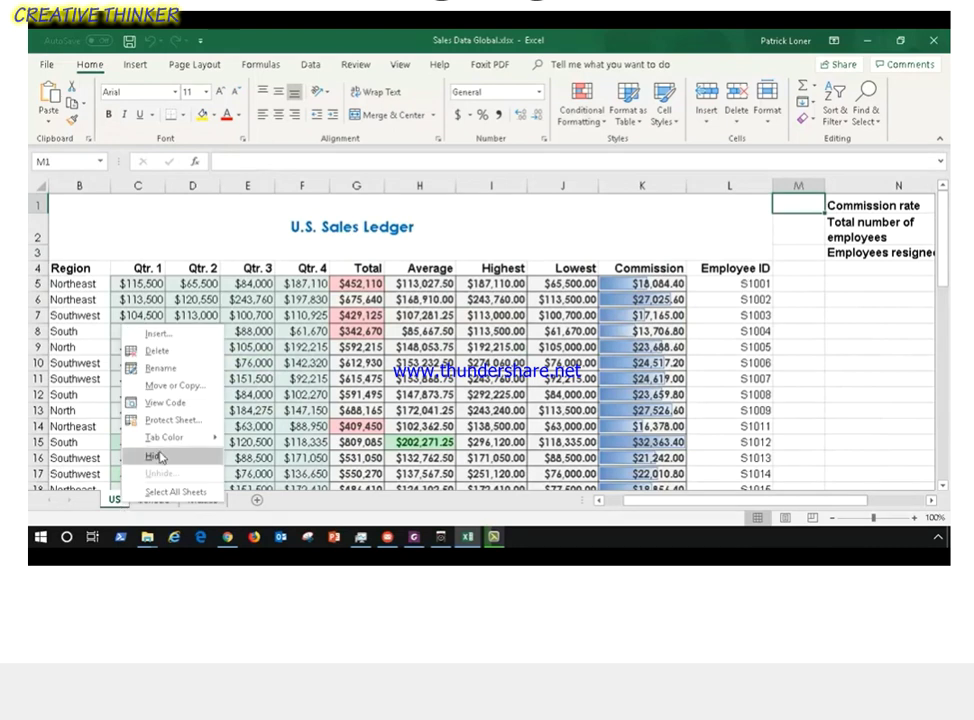
mouse_move(174, 439)
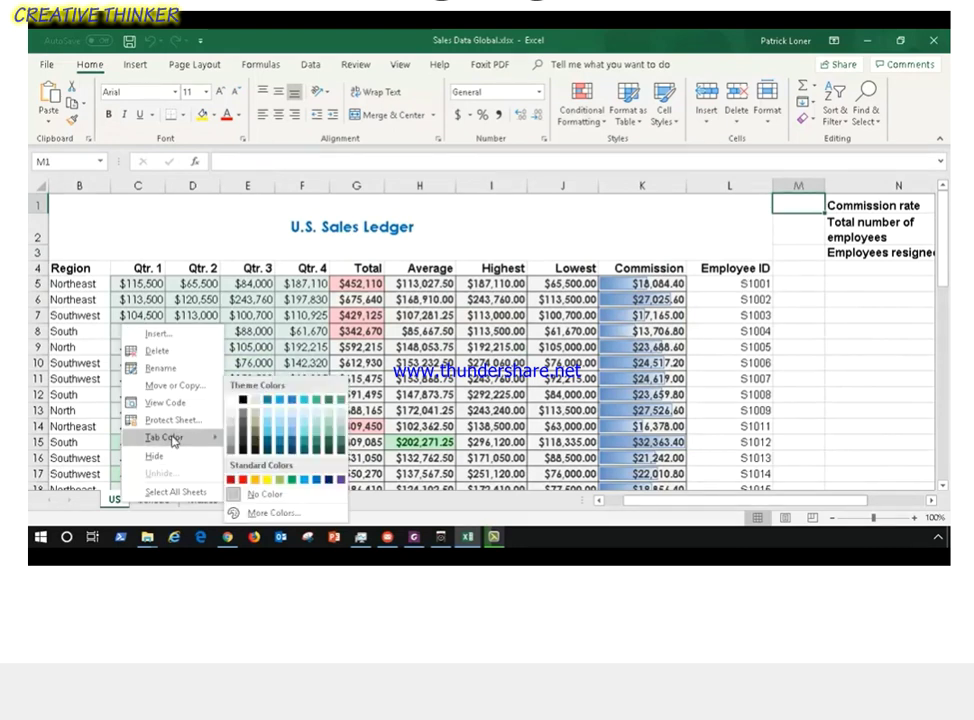
click(243, 481)
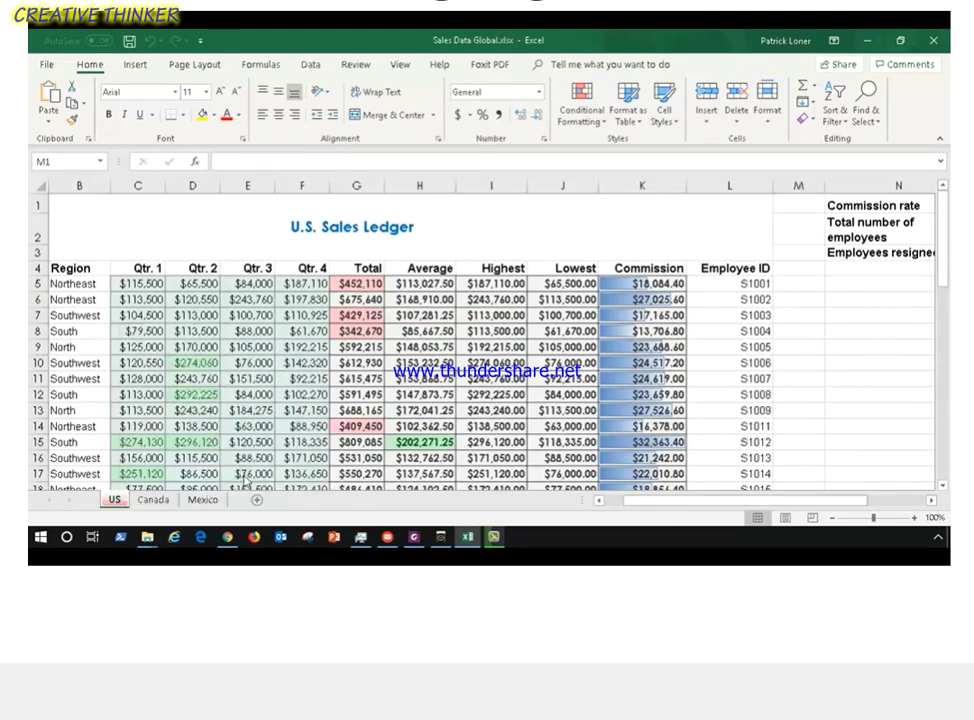
Set the tab color of the Canada sheet to a blue theme color.
click(156, 500)
right_click(160, 502)
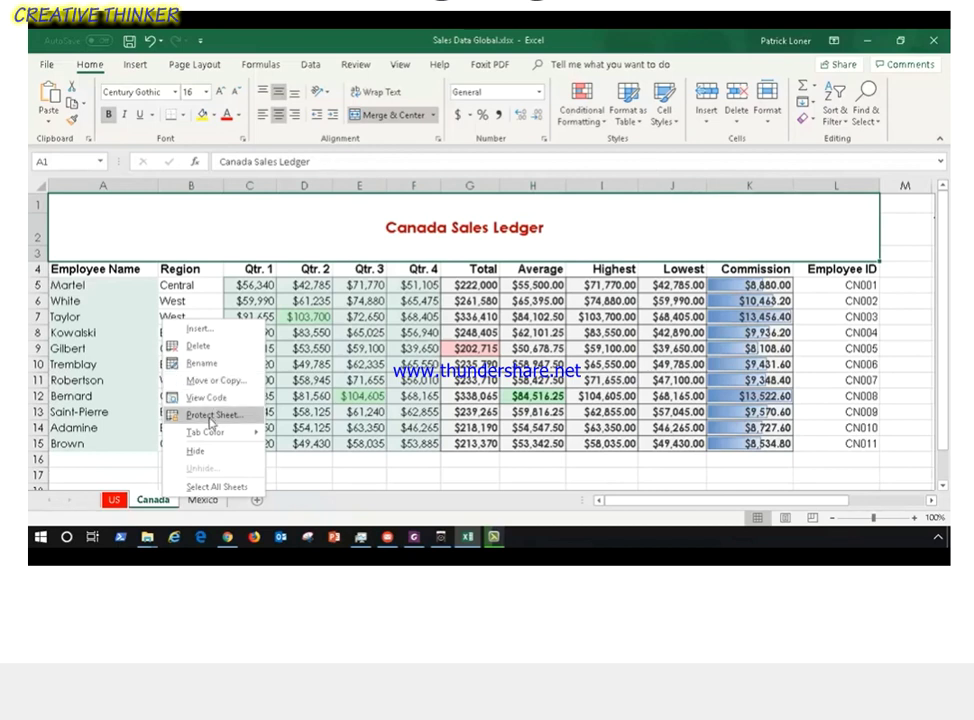
mouse_move(224, 436)
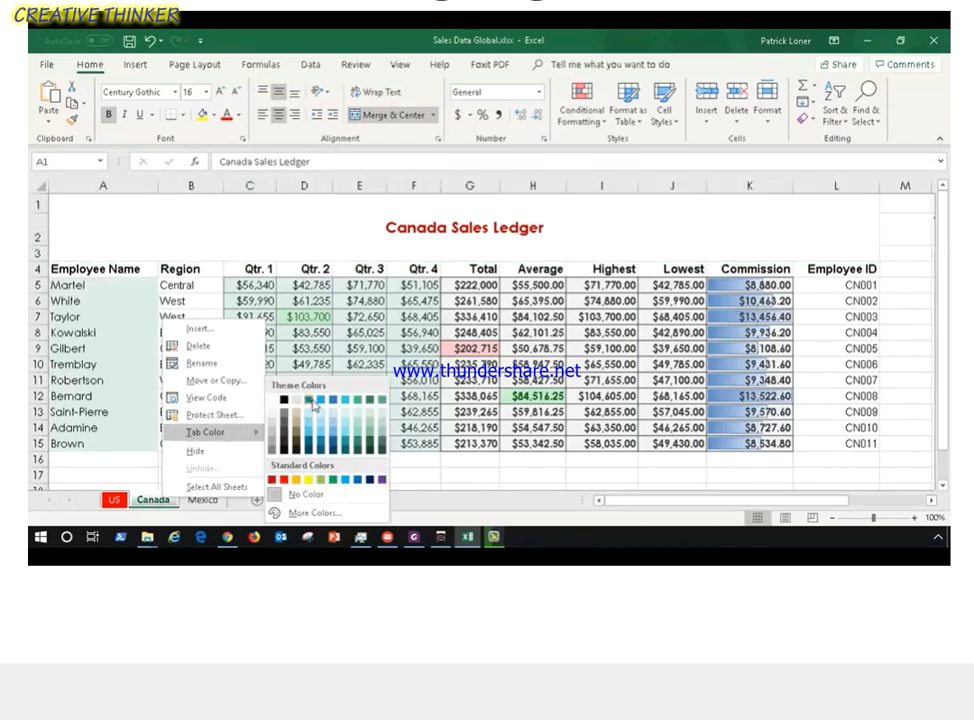
click(288, 449)
Set the tab color of the Mexico sheet to a dark green theme color.
click(205, 500)
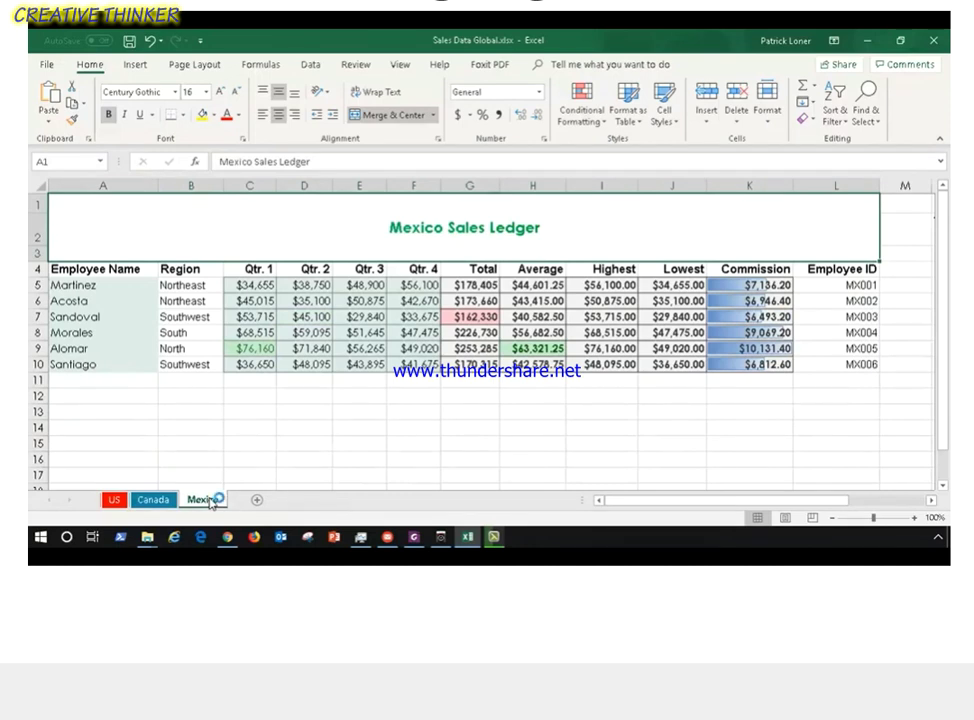
right_click(205, 500)
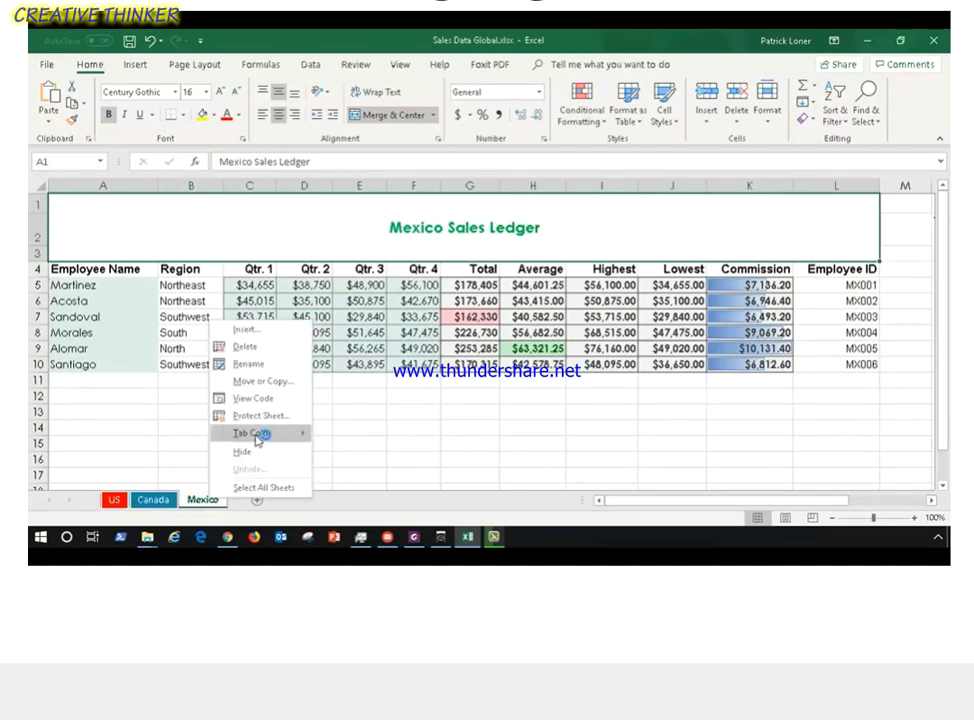
mouse_move(258, 435)
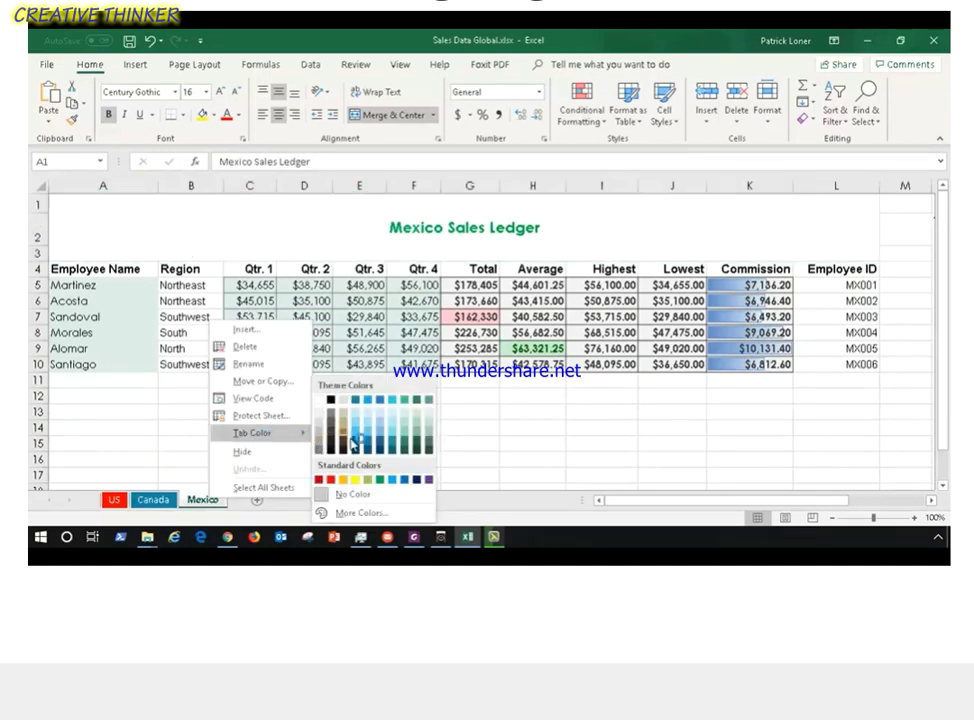
click(419, 446)
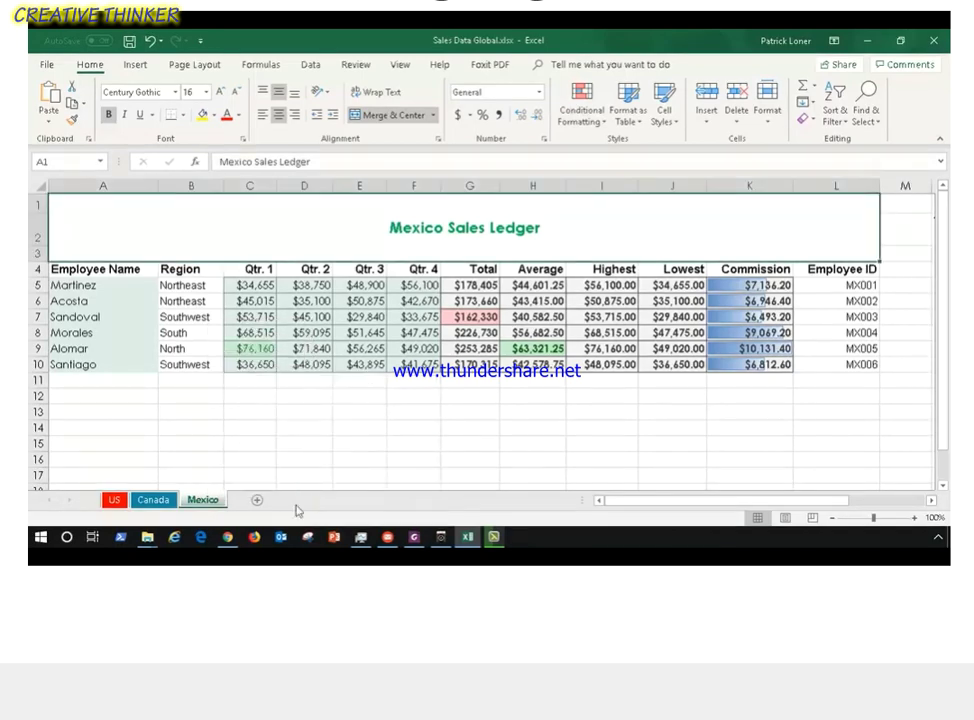
Change the tab color of the Canada sheet to the standard red.
click(155, 500)
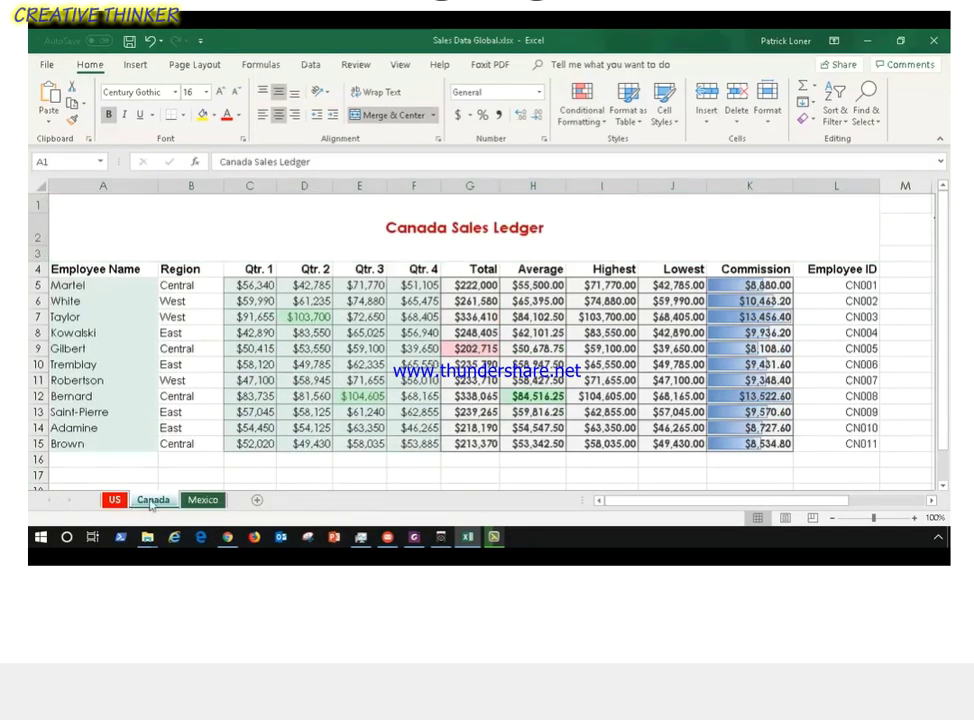
click(113, 500)
click(208, 502)
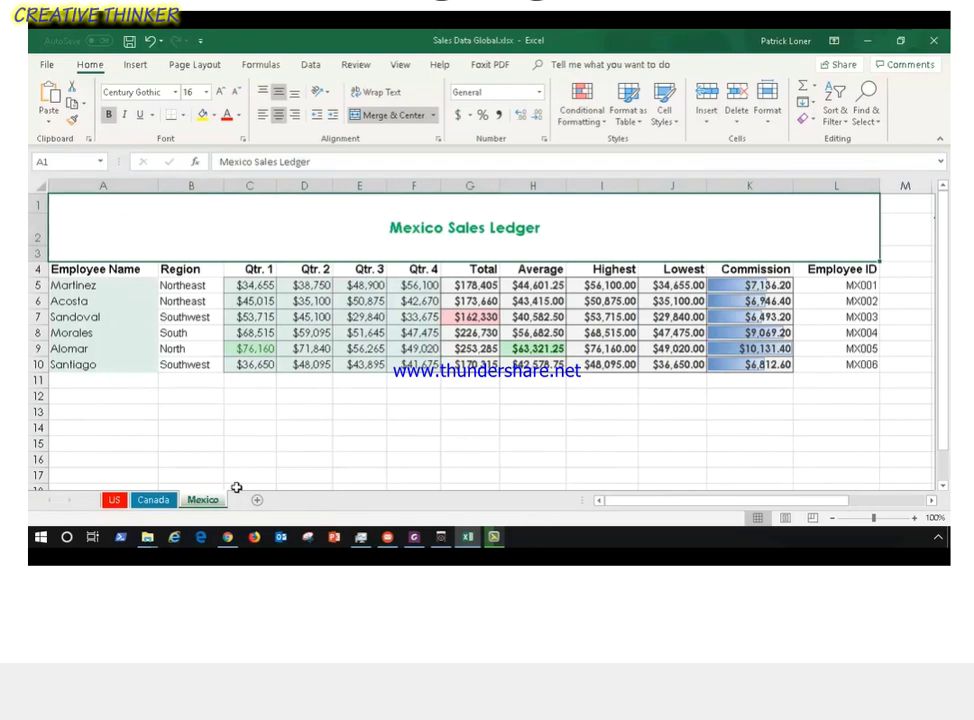
click(141, 502)
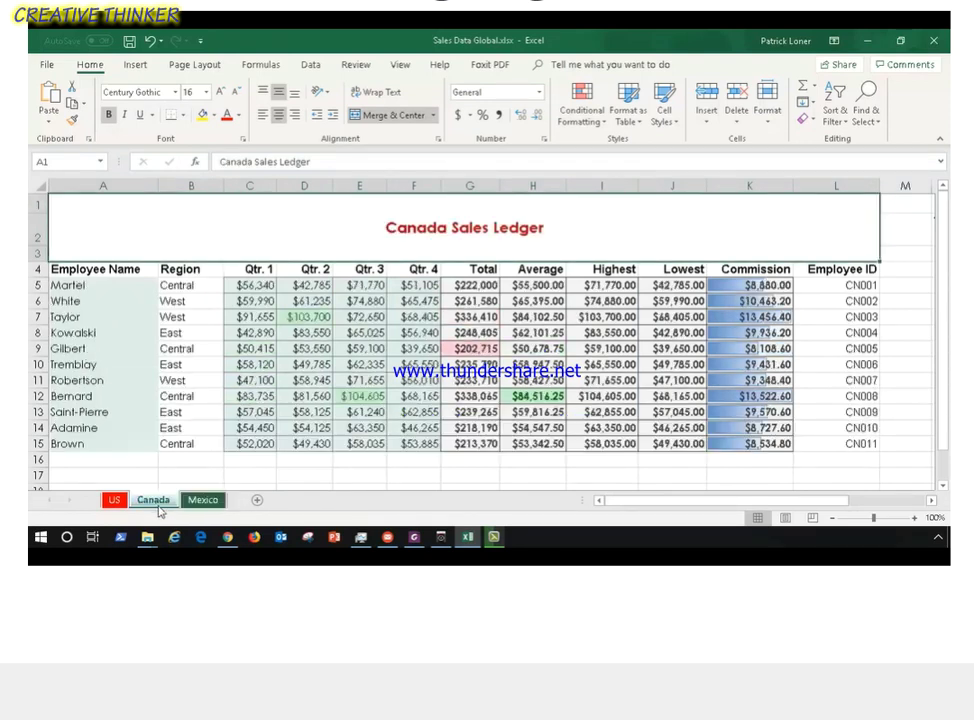
click(114, 500)
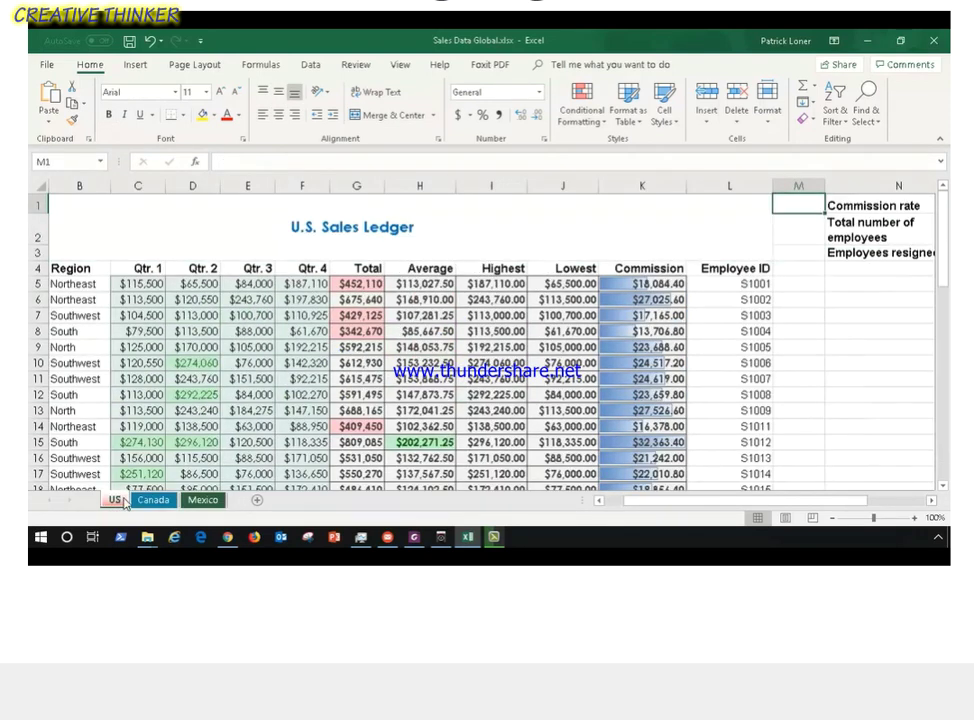
right_click(150, 501)
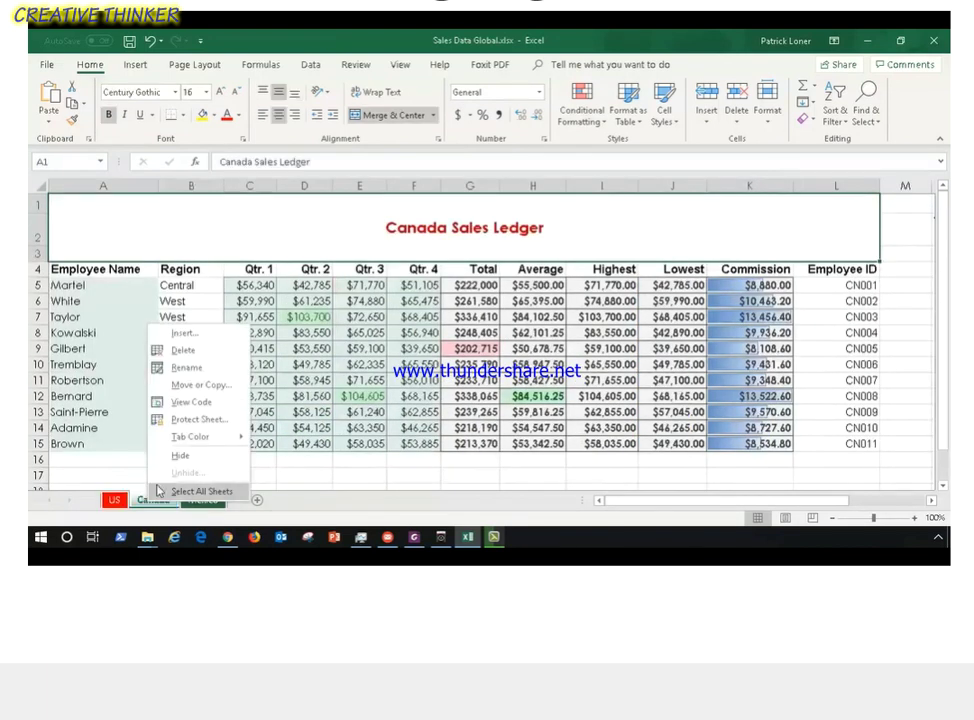
mouse_move(204, 437)
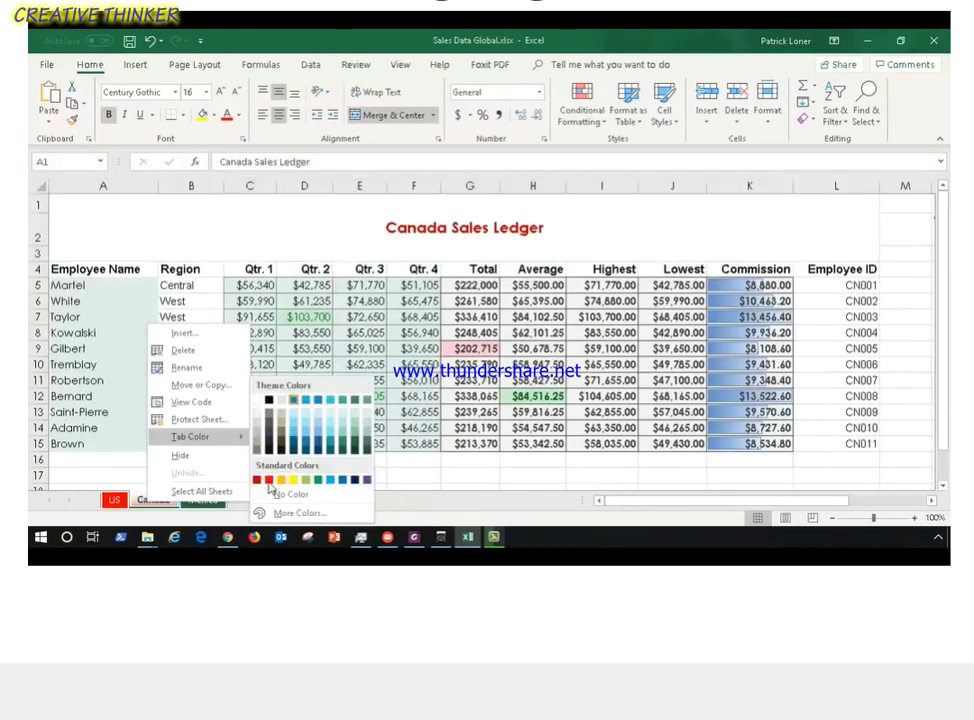
click(269, 482)
Change the tab color of the US sheet to a blue theme color.
click(114, 500)
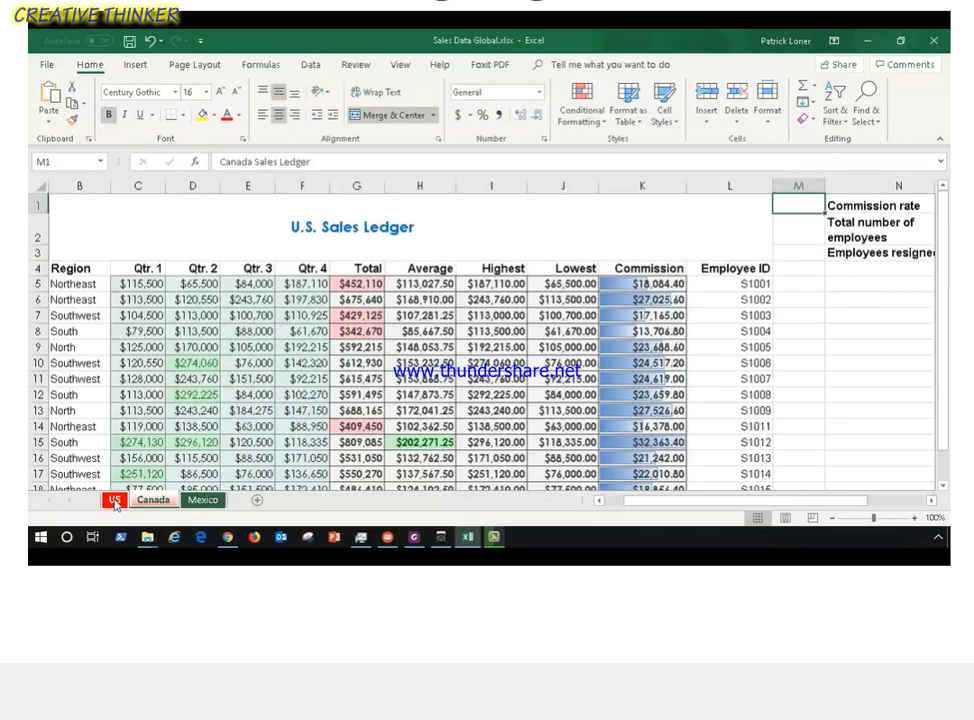
right_click(114, 500)
mouse_move(200, 434)
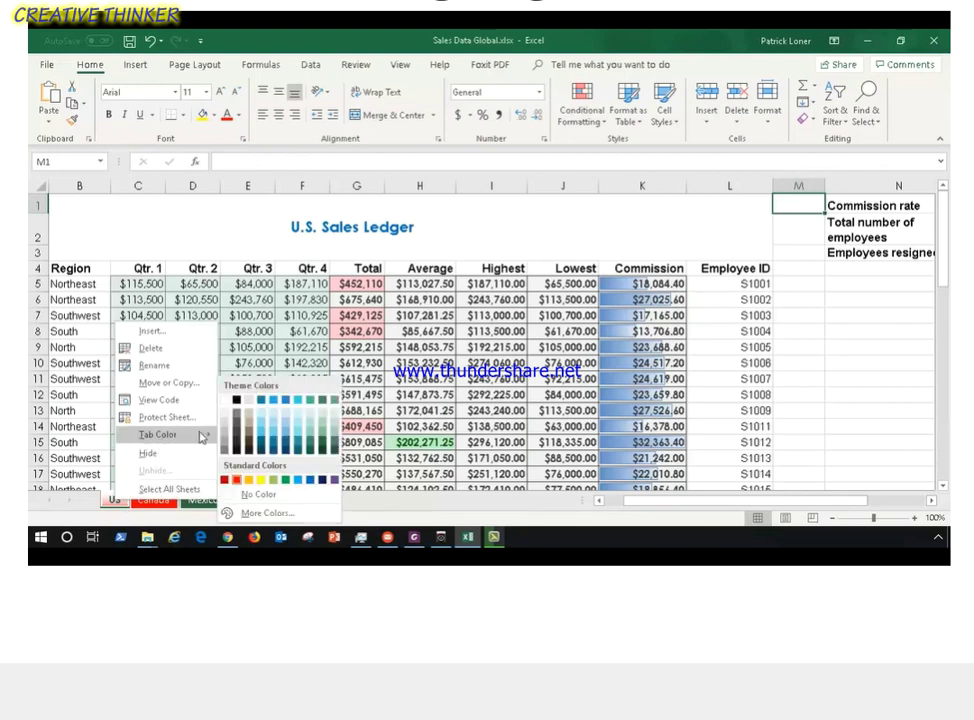
click(264, 401)
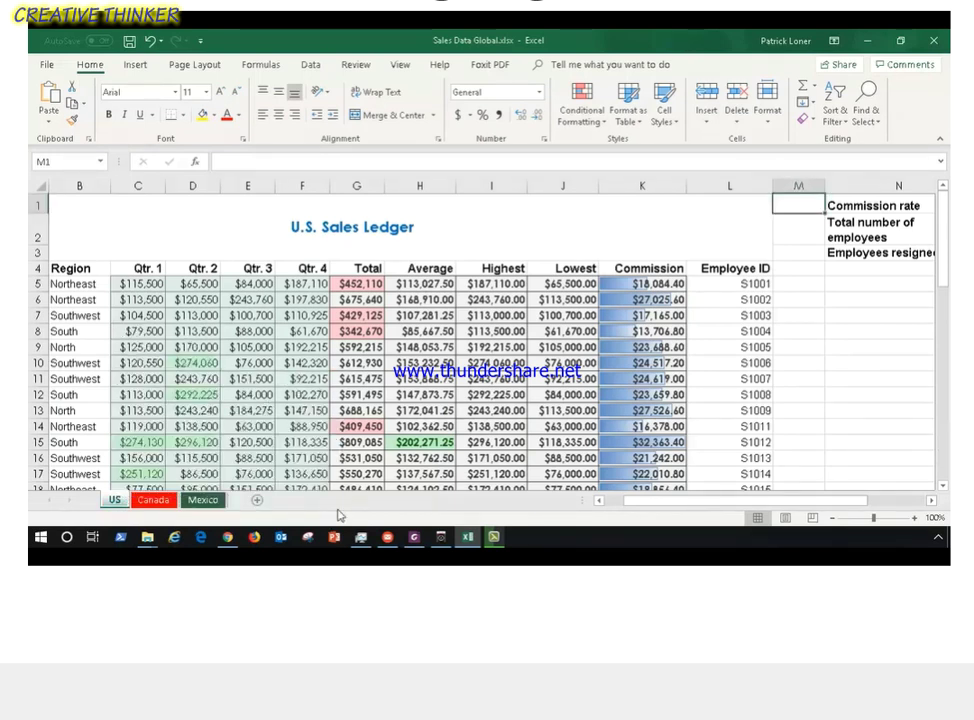
click(302, 458)
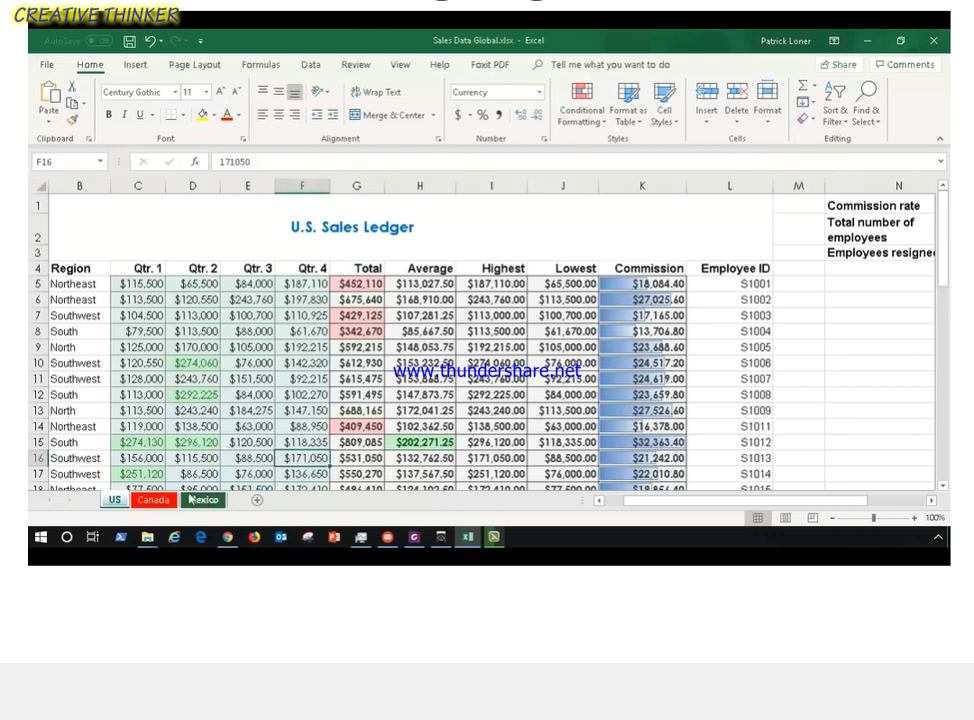
click(156, 502)
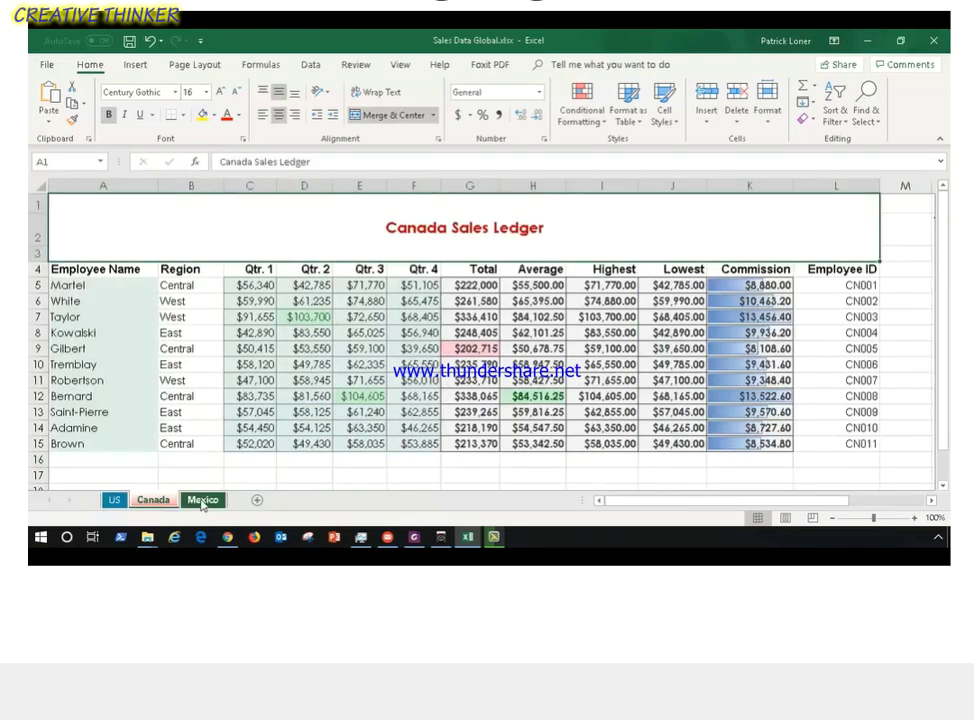
click(202, 500)
Create a copy of the Canada sheet in the same workbook and place it at the end.
click(166, 501)
right_click(164, 501)
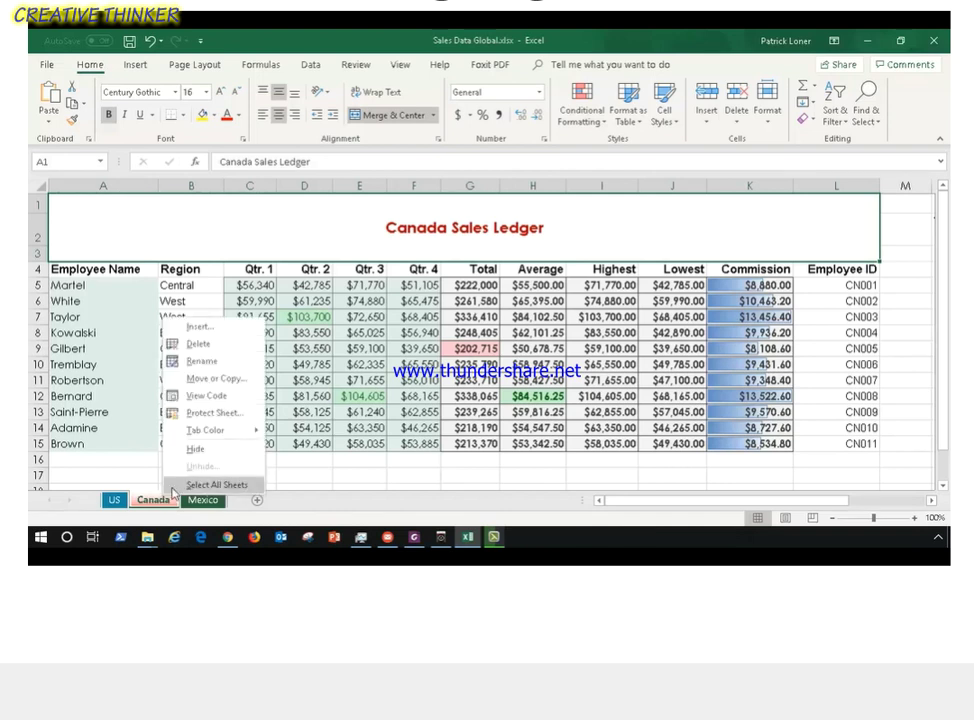
right_click(155, 507)
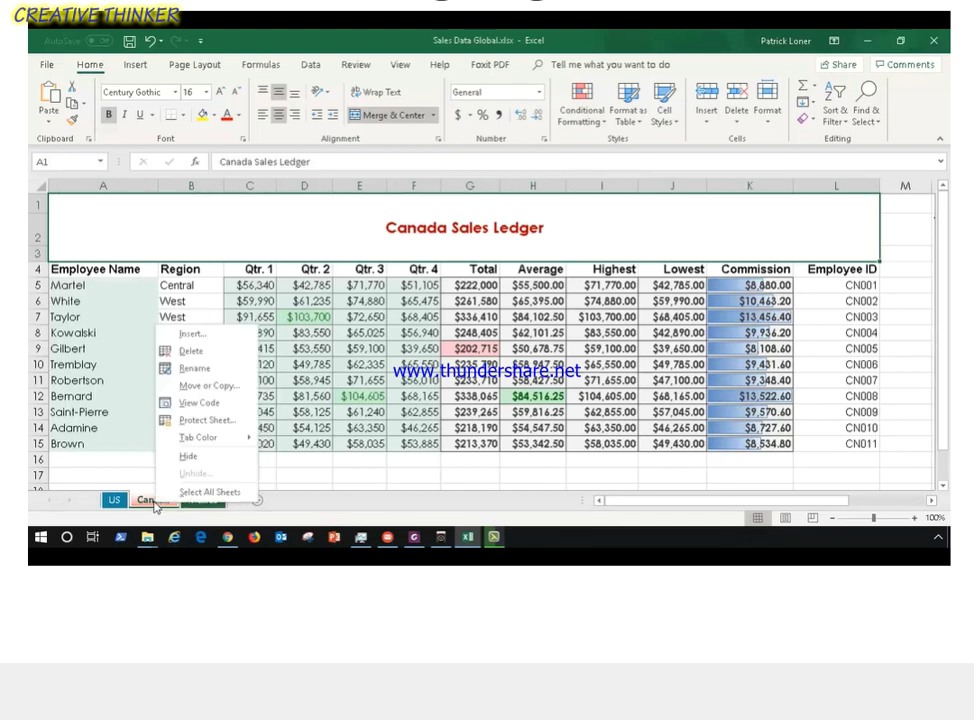
click(221, 391)
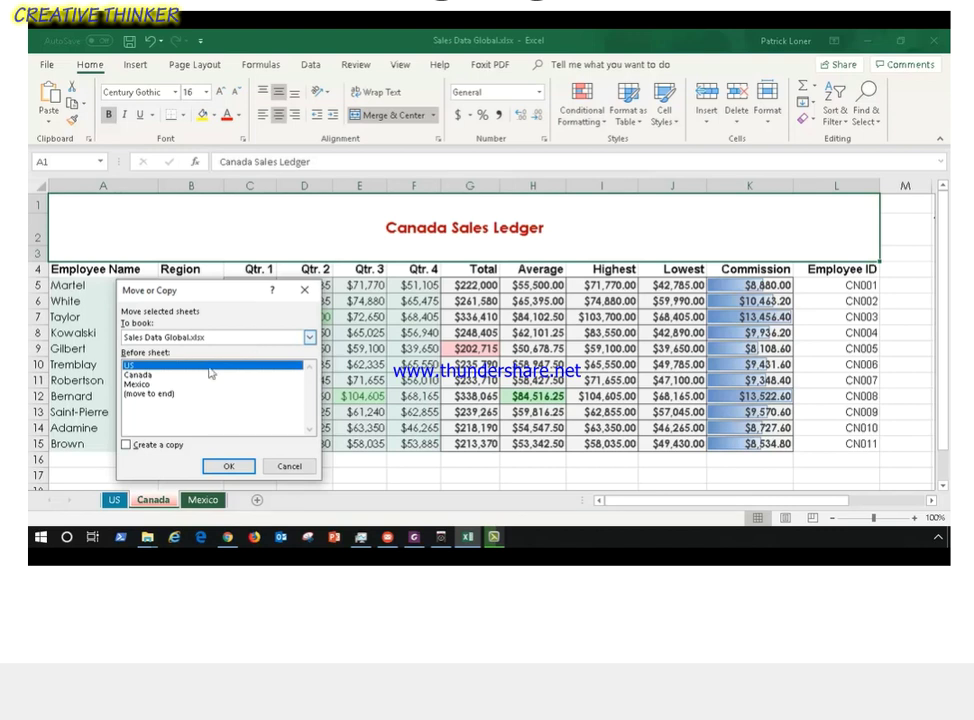
click(160, 393)
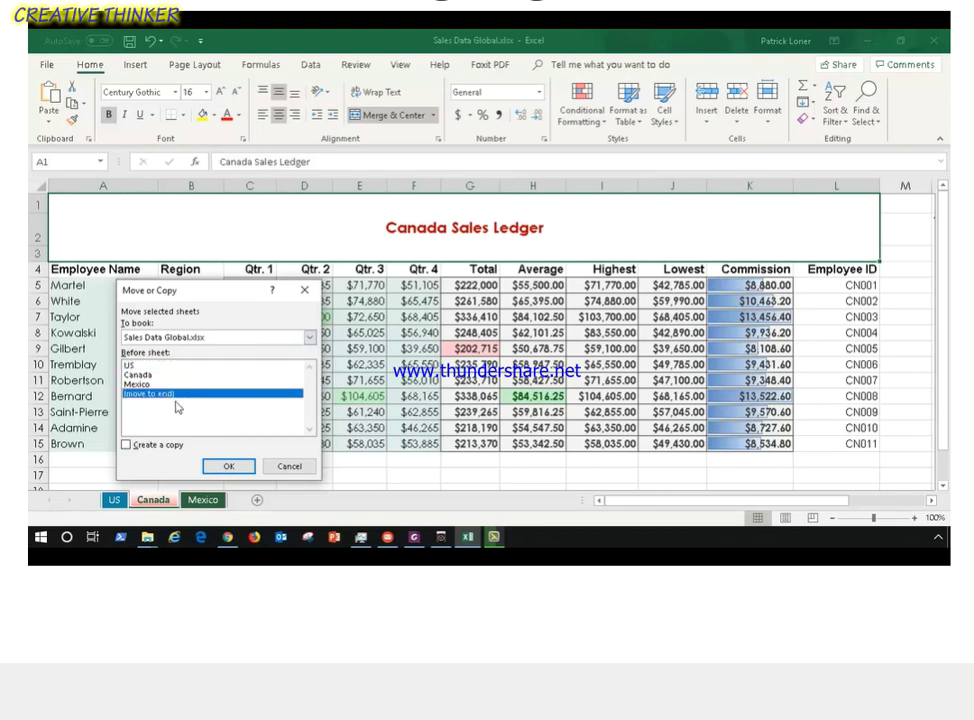
click(130, 444)
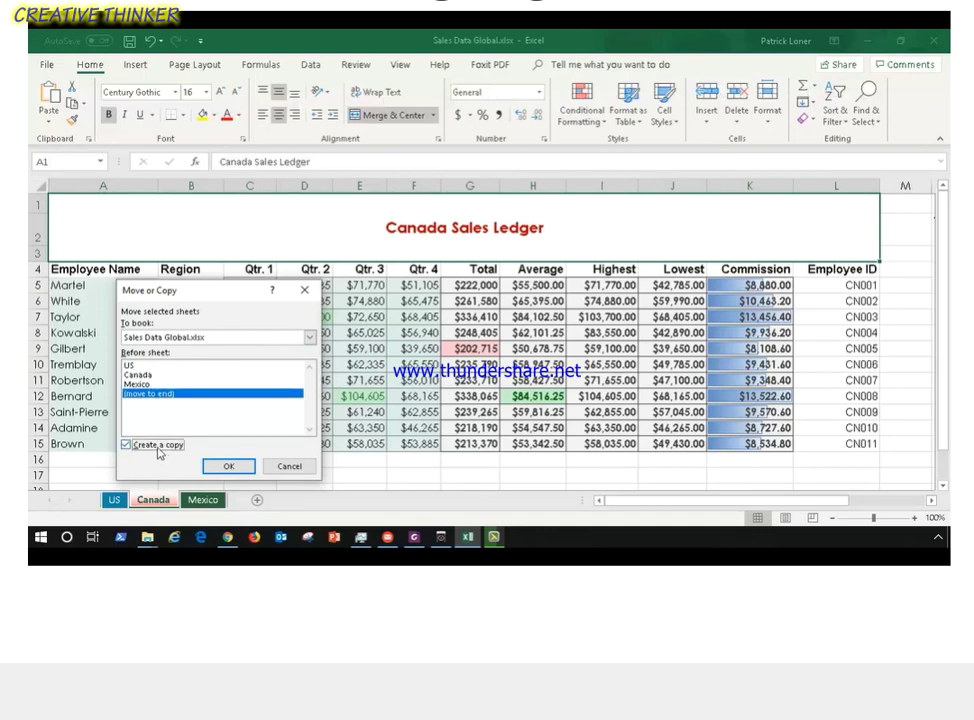
click(231, 466)
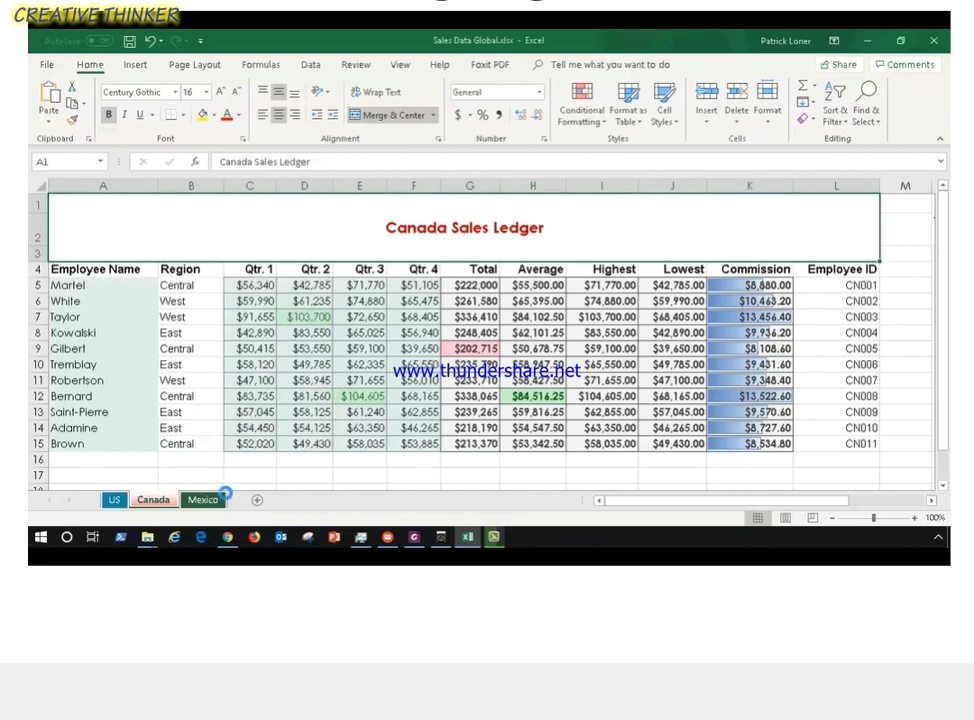
Rename the copied Canada sheet as Europe.
right_click(265, 501)
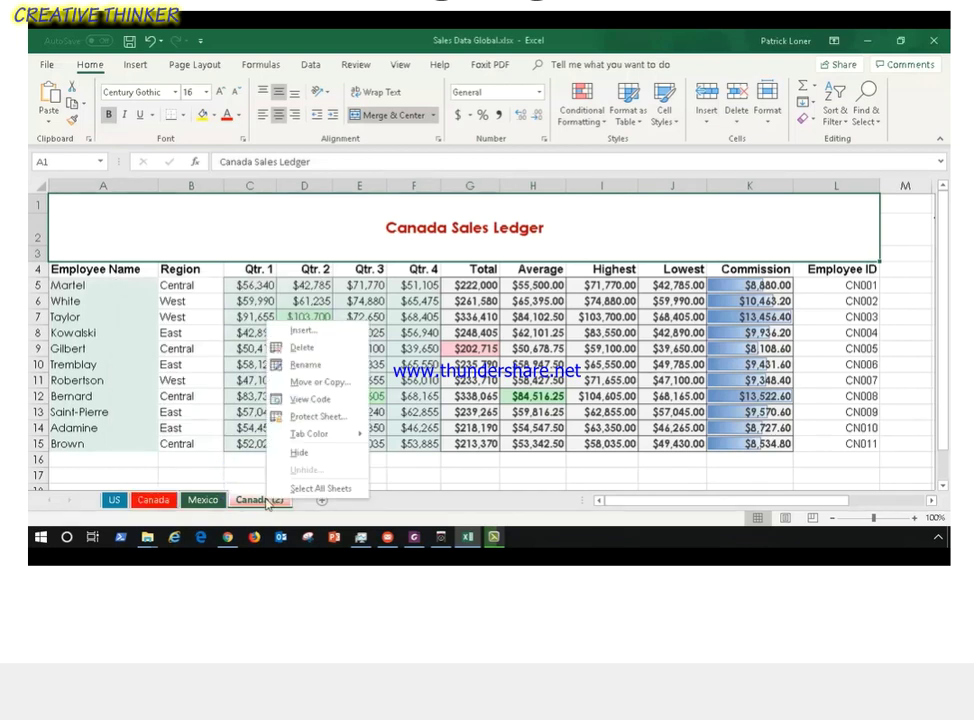
click(318, 382)
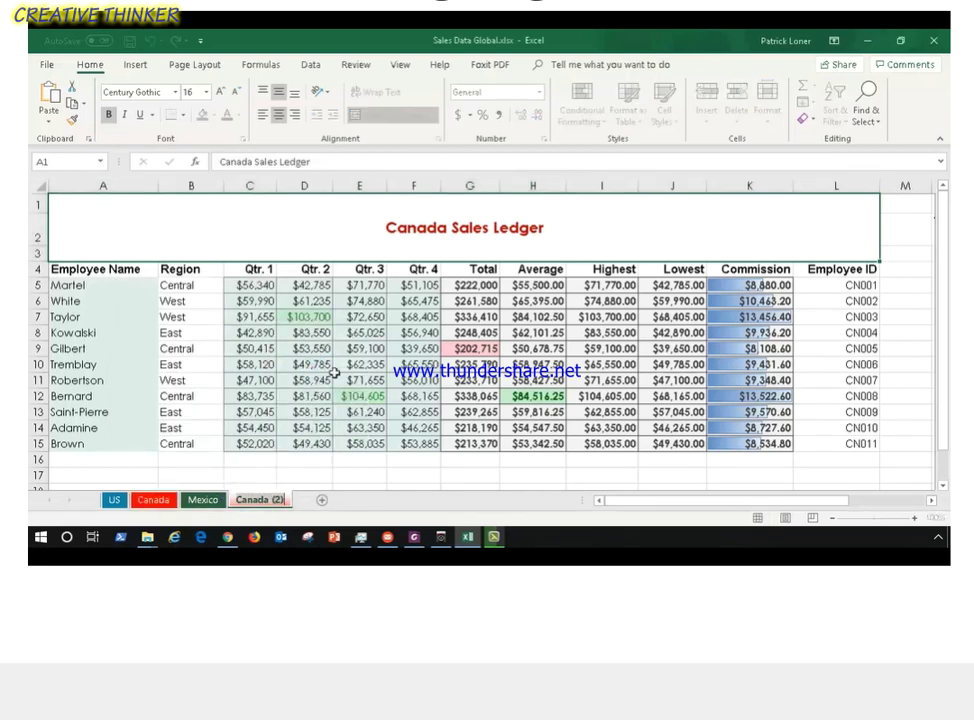
text(Europe)
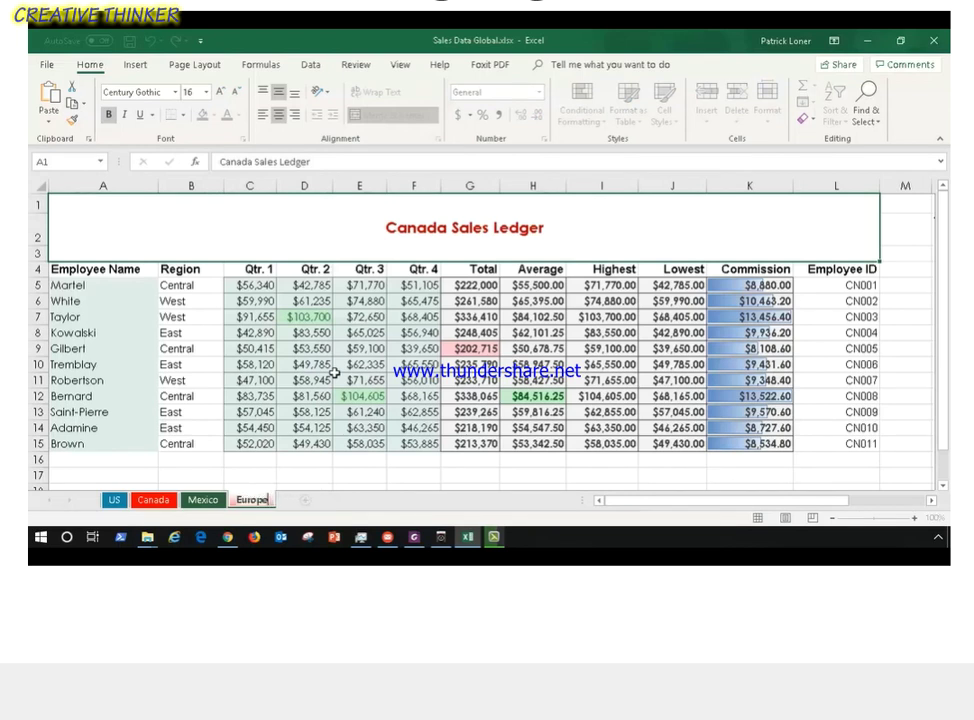
key(Return)
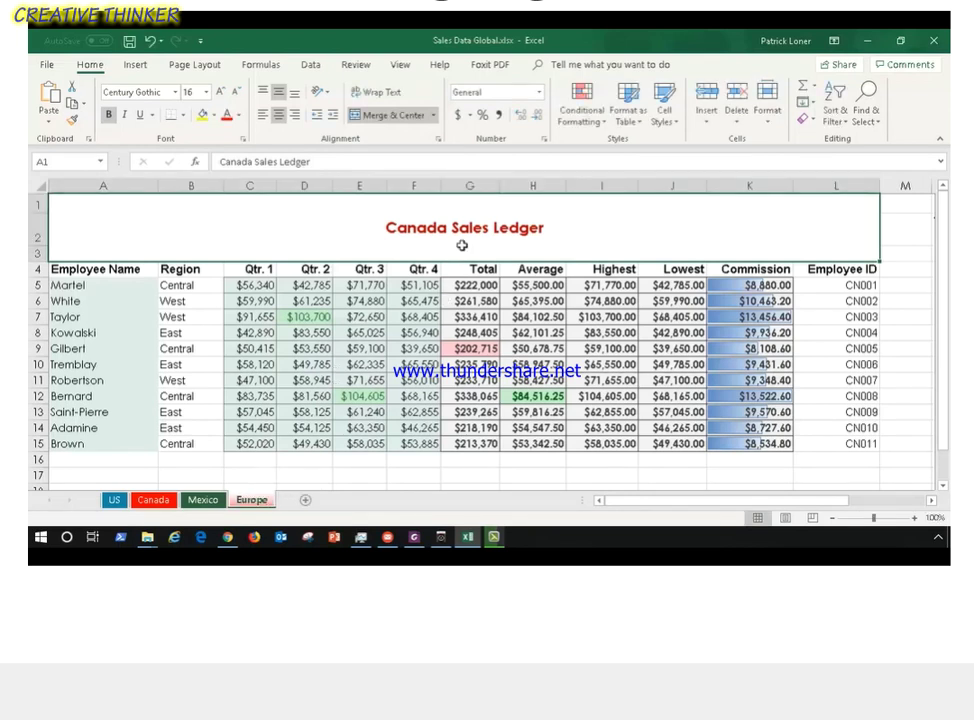
Change the title in cell A1 of the Europe sheet to Europe Sales Ledger.
click(232, 162)
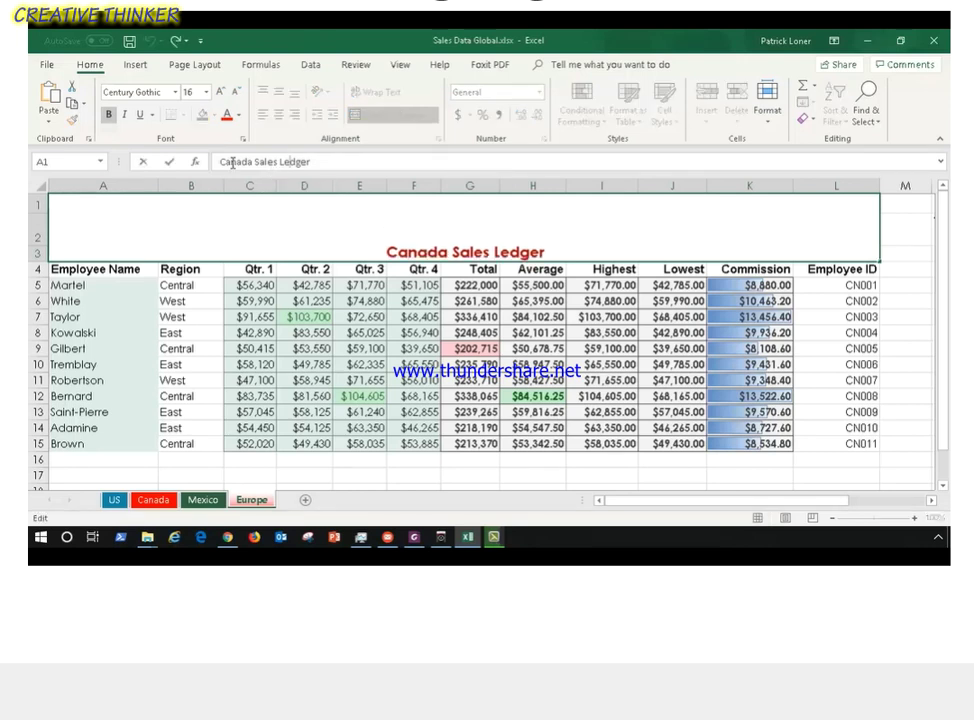
double_click(232, 162)
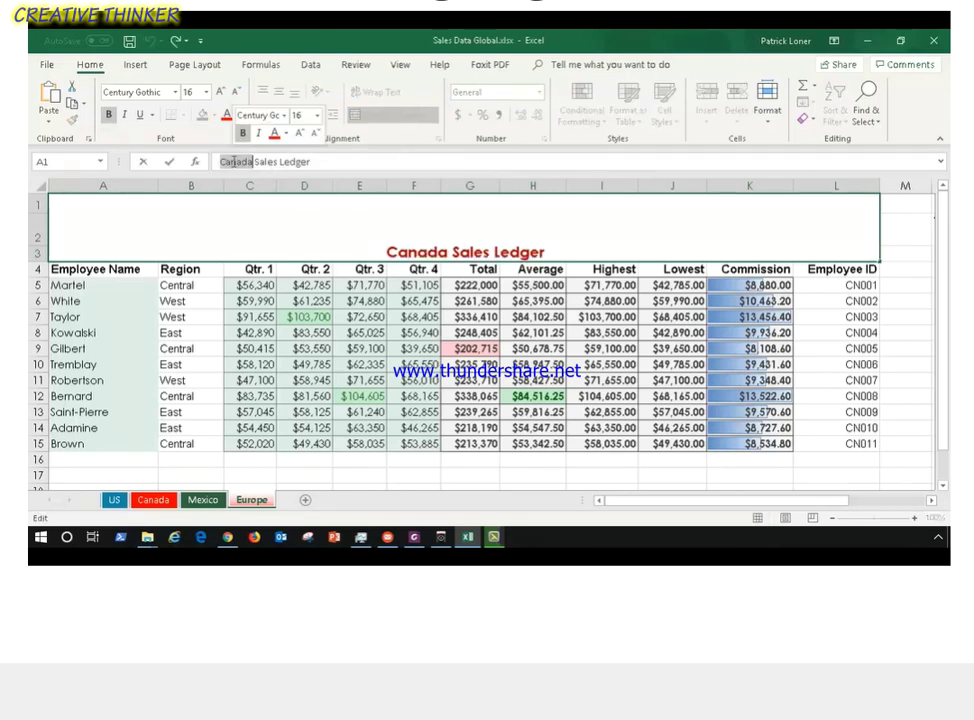
text(Europe)
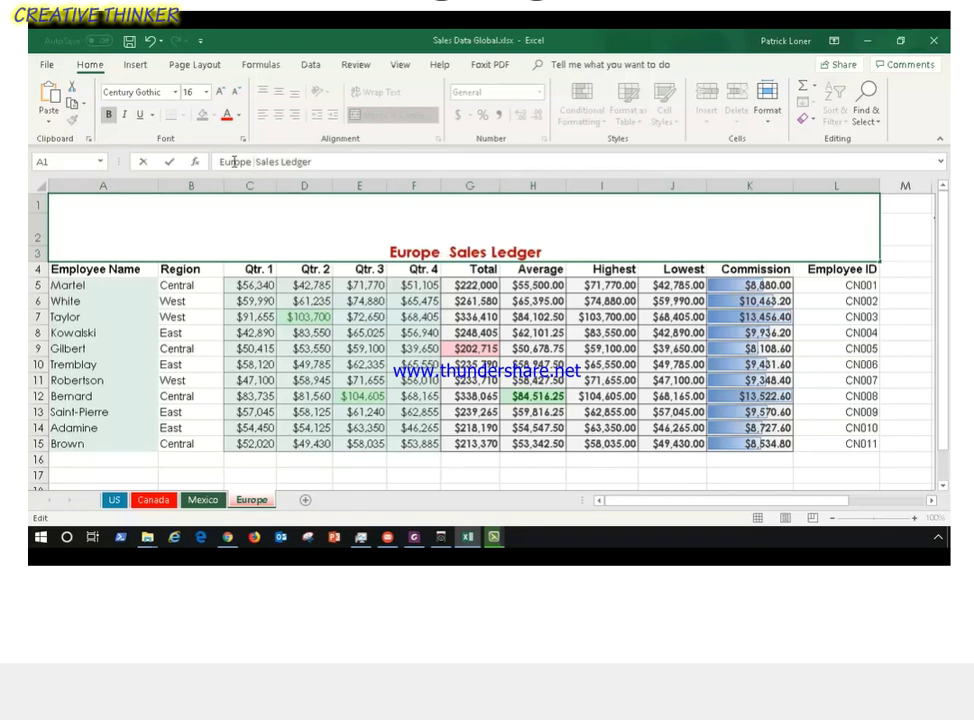
key(Return)
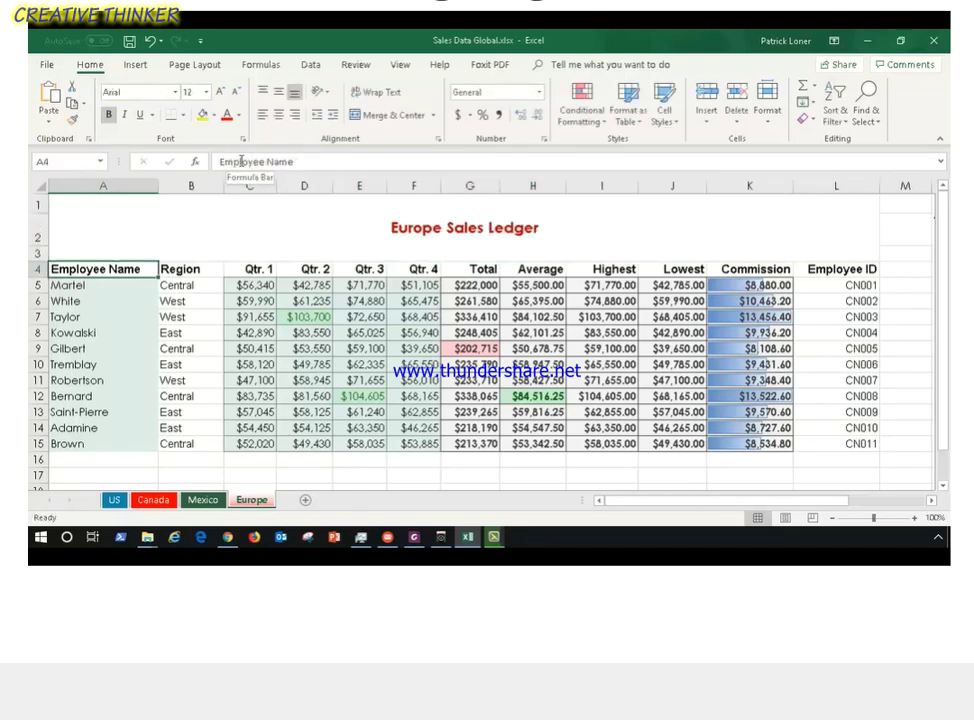
Set the font color of the Europe Sales Ledger title to the standard orange.
click(383, 227)
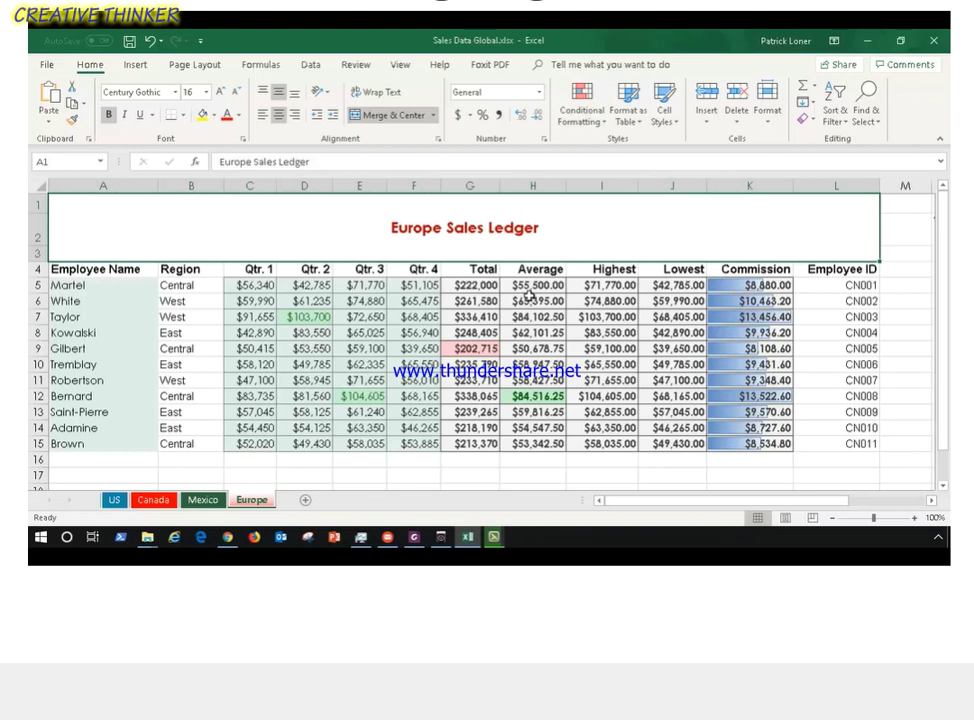
right_click(479, 236)
click(574, 160)
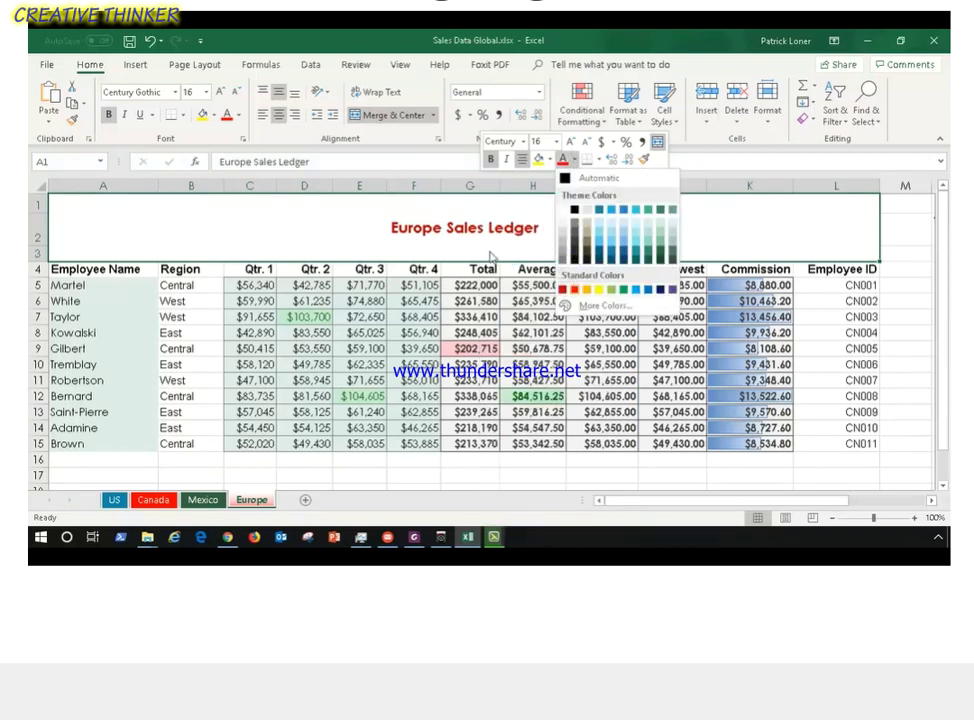
click(586, 289)
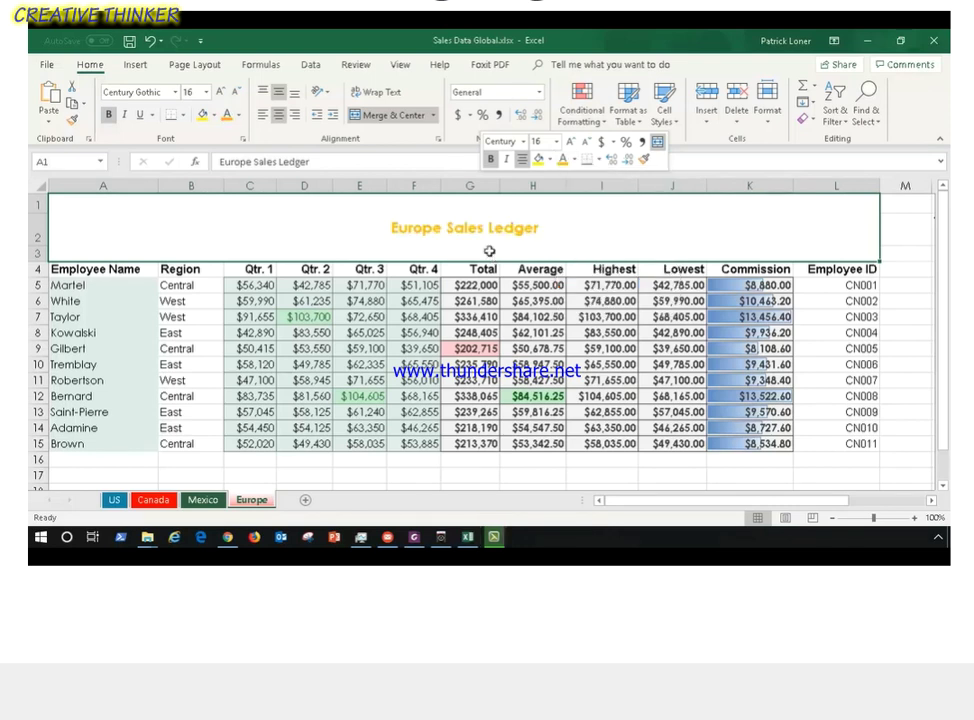
Set the tab color of the Europe sheet to the standard orange.
right_click(252, 499)
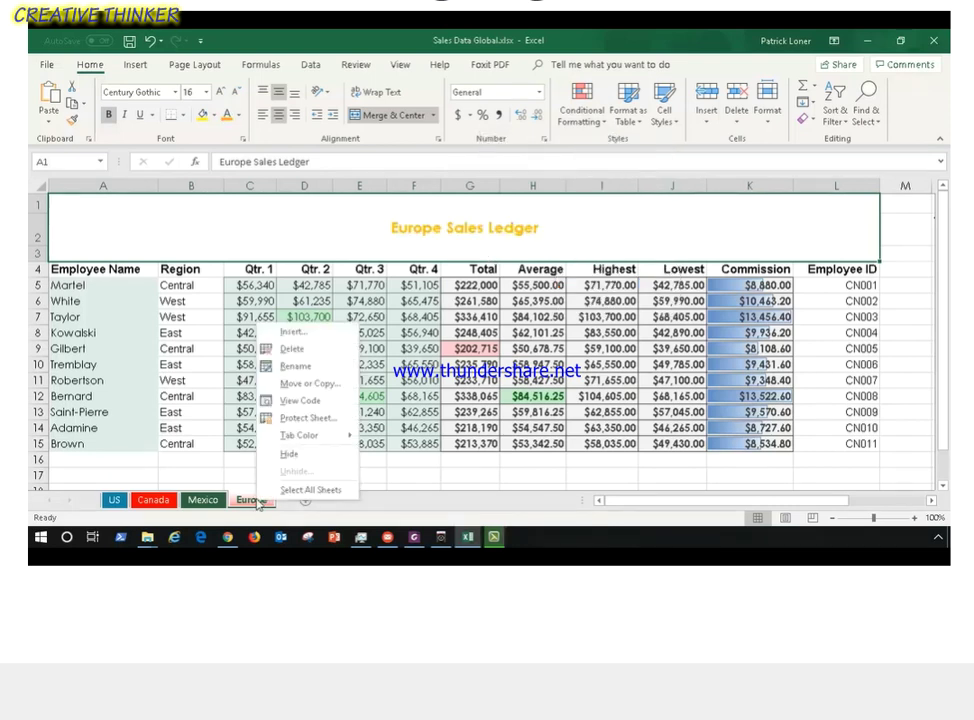
mouse_move(310, 436)
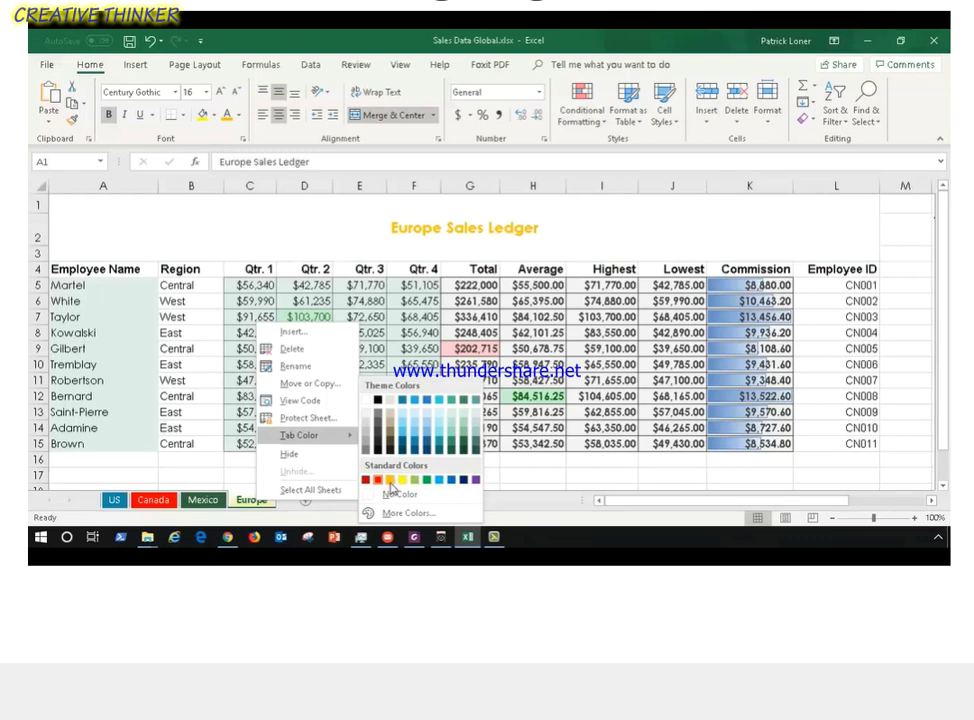
click(390, 481)
click(202, 499)
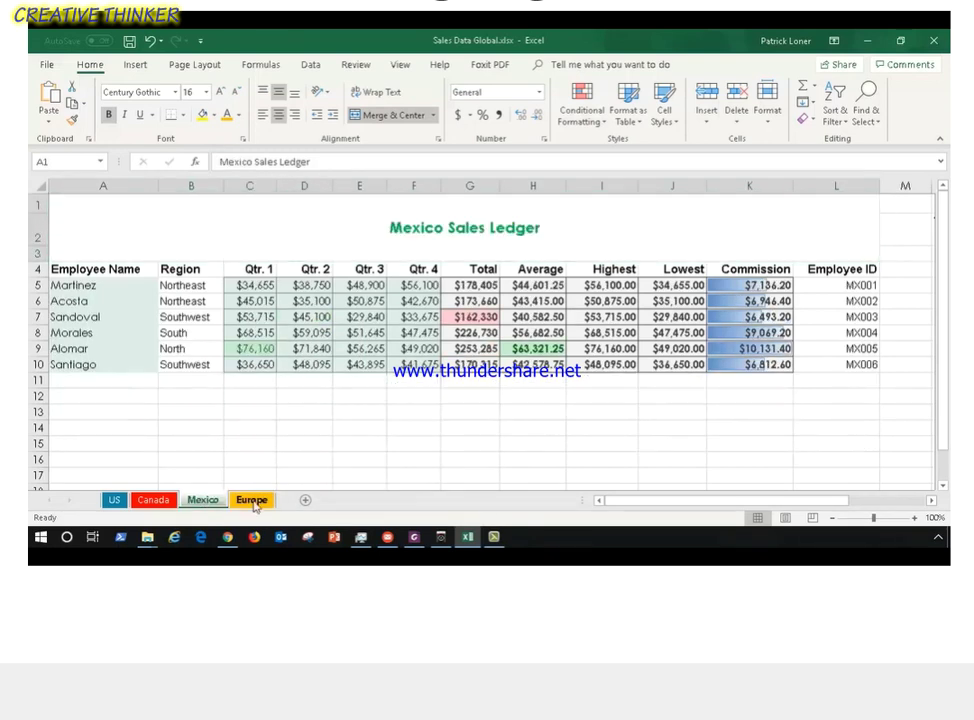
click(252, 500)
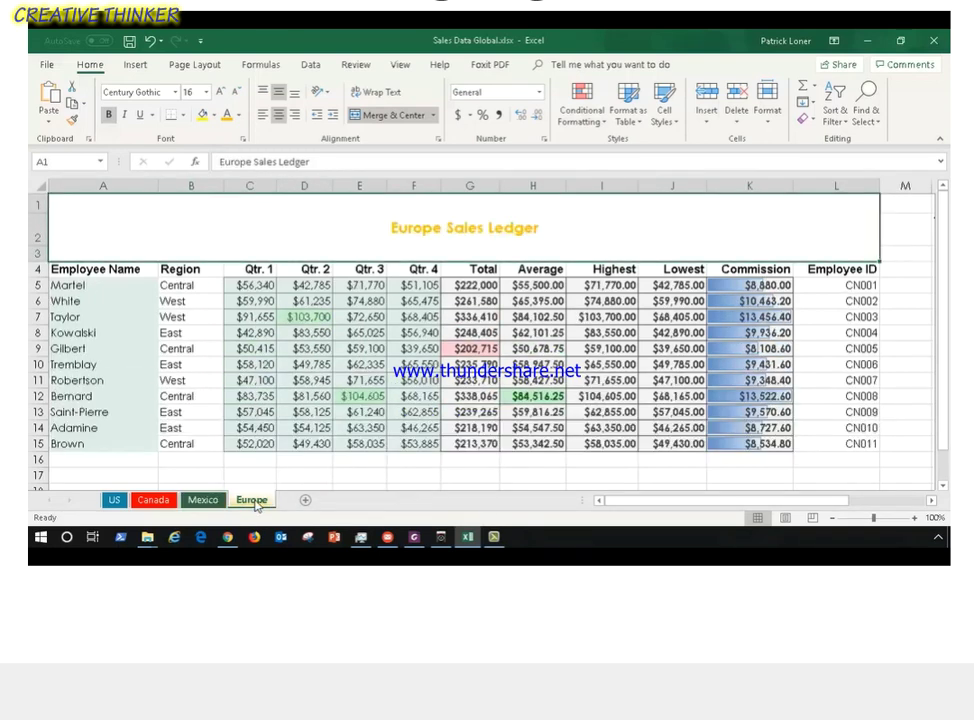
Add a blank worksheet after Europe, and clear the employee, region and quarterly data in A5:F15 of the Europe sheet.
click(306, 503)
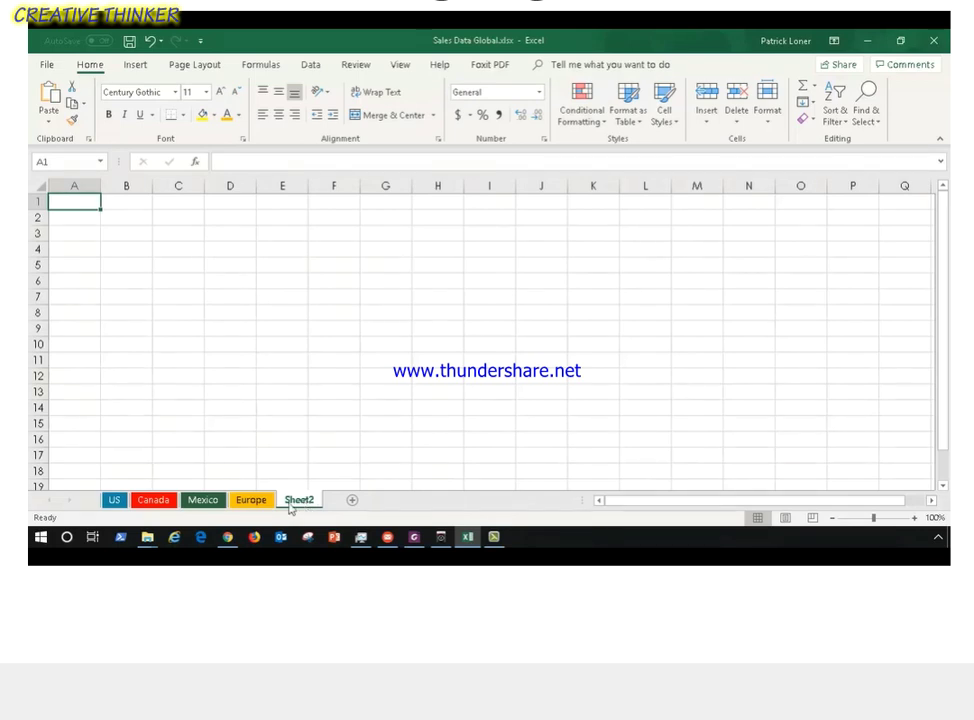
click(252, 500)
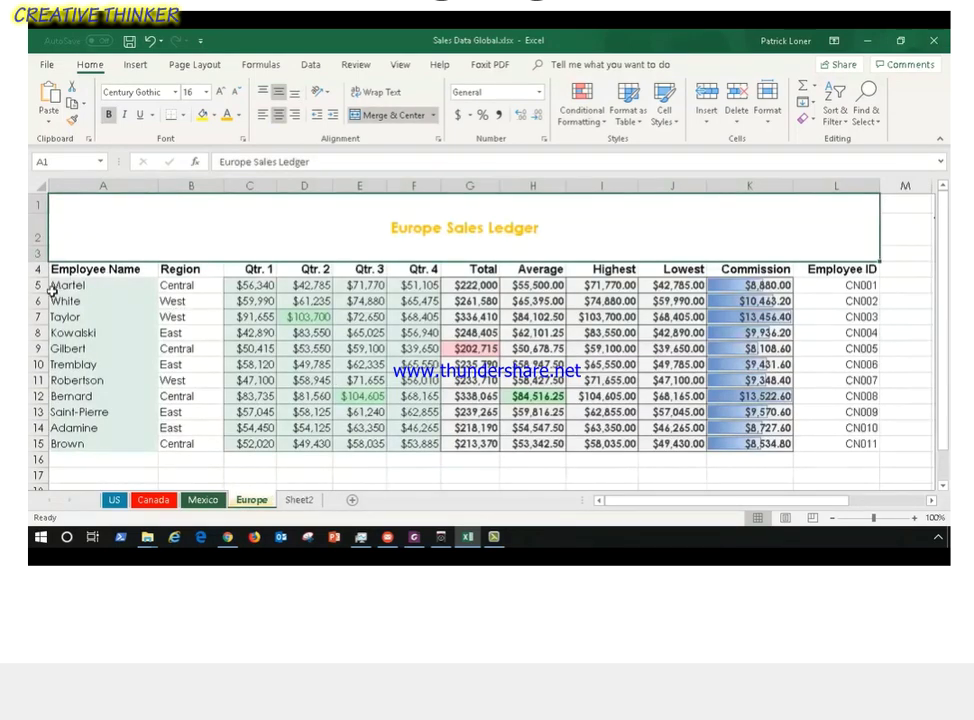
drag(60, 287, 425, 437)
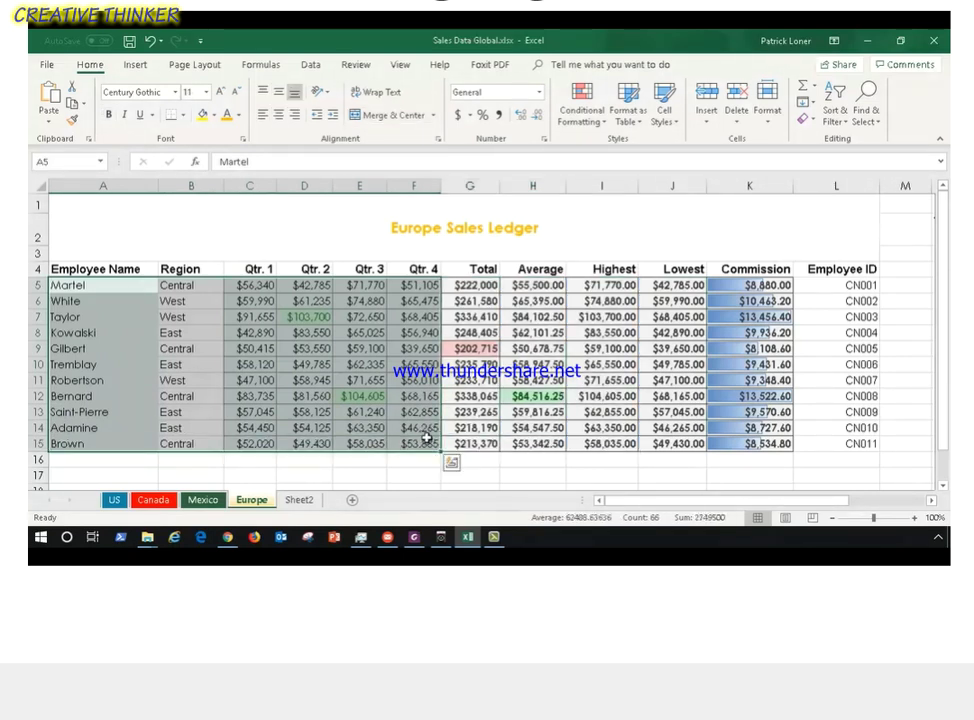
key(Delete)
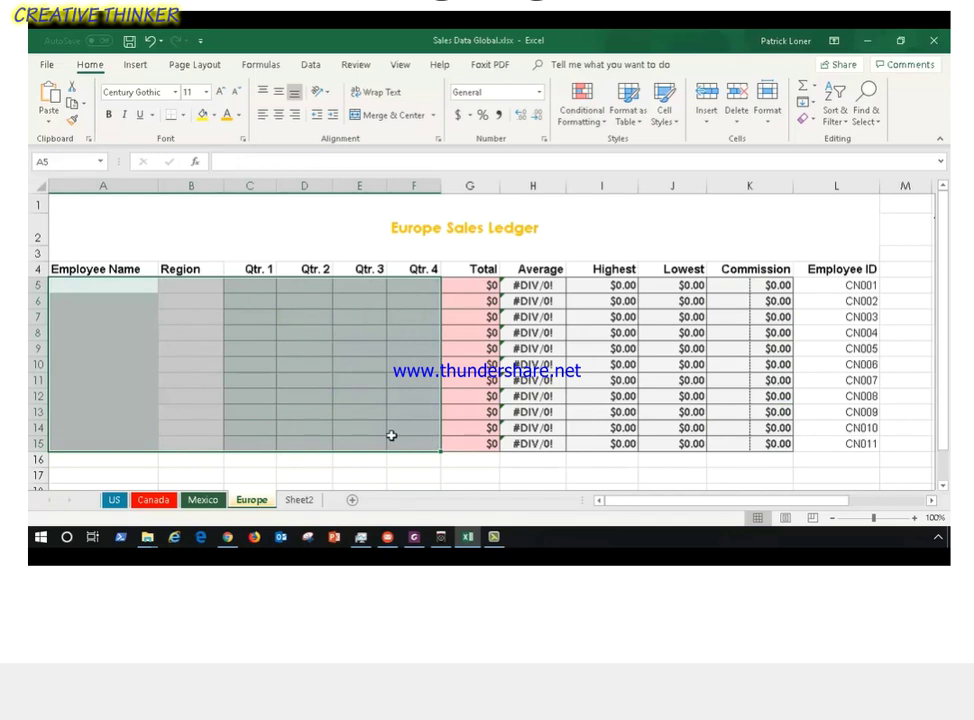
Rename the new blank worksheet as Employee Summary.
click(303, 501)
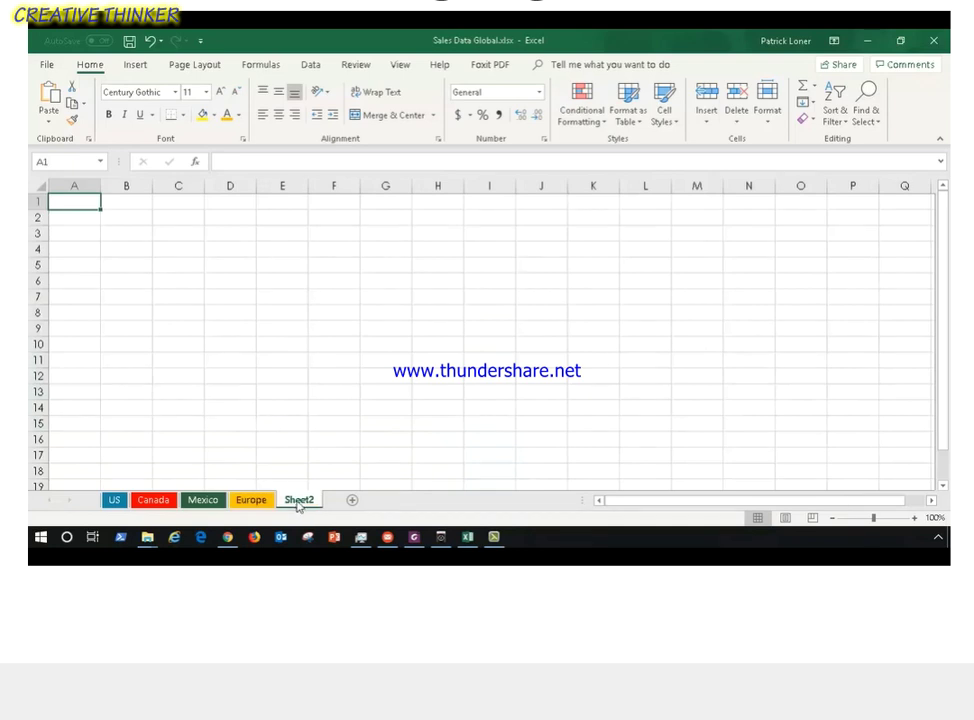
right_click(297, 506)
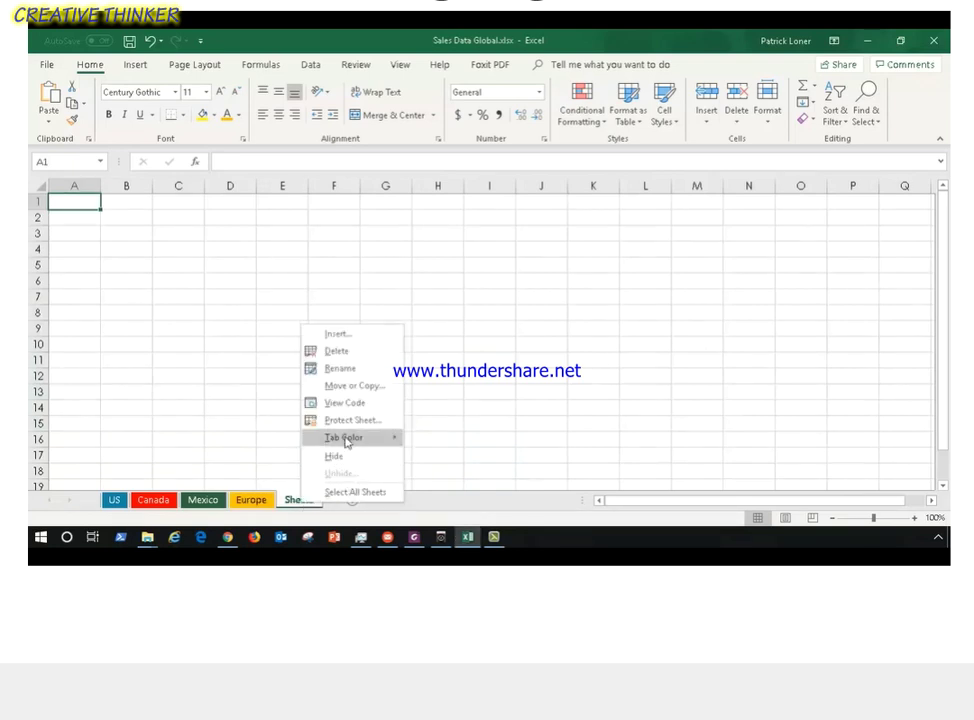
click(352, 368)
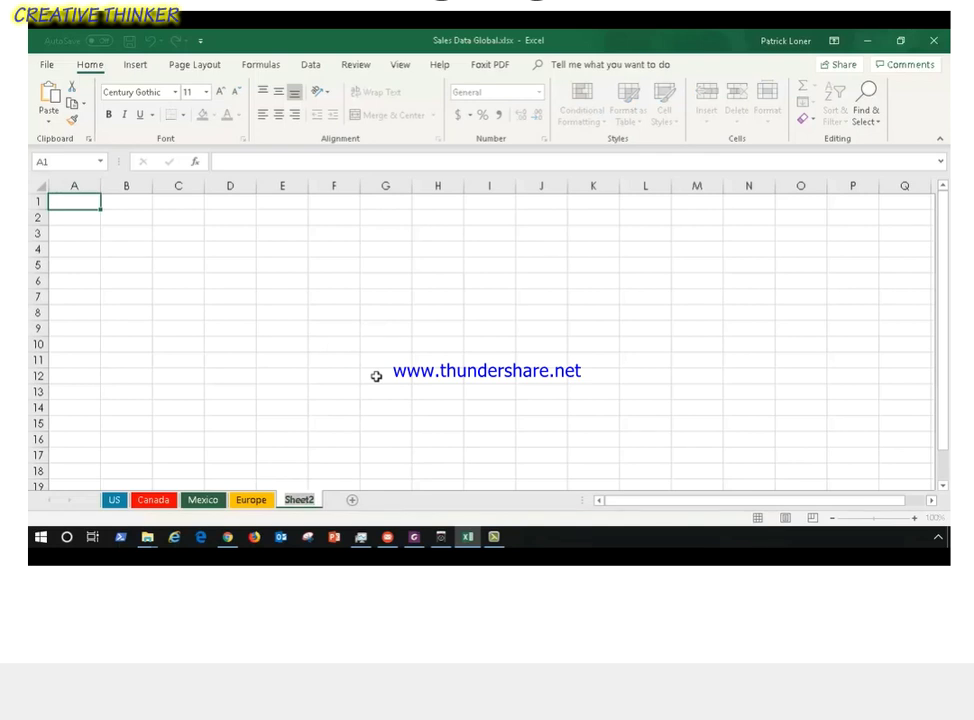
text(Employee)
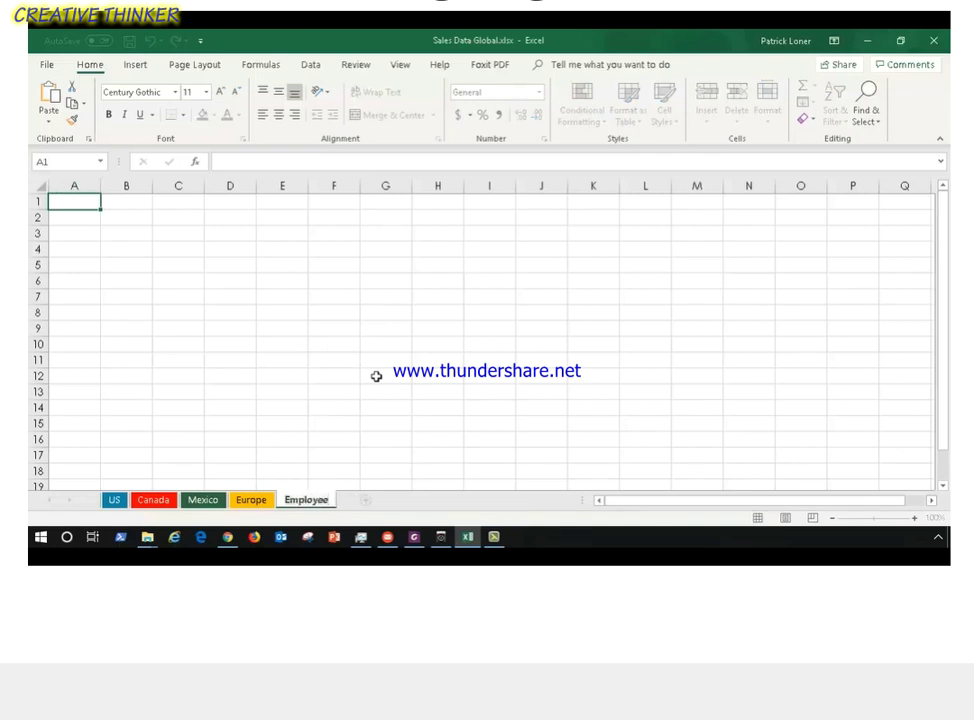
text( Summary)
key(Return)
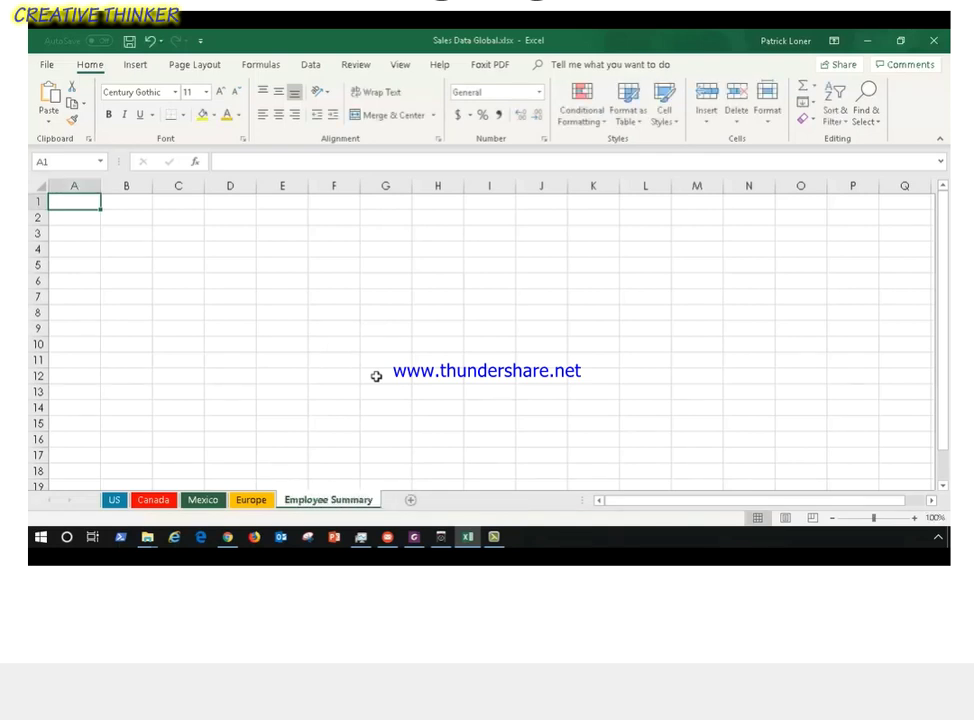
Hide the Europe and Employee Summary sheets together.
ctrl+click(263, 506)
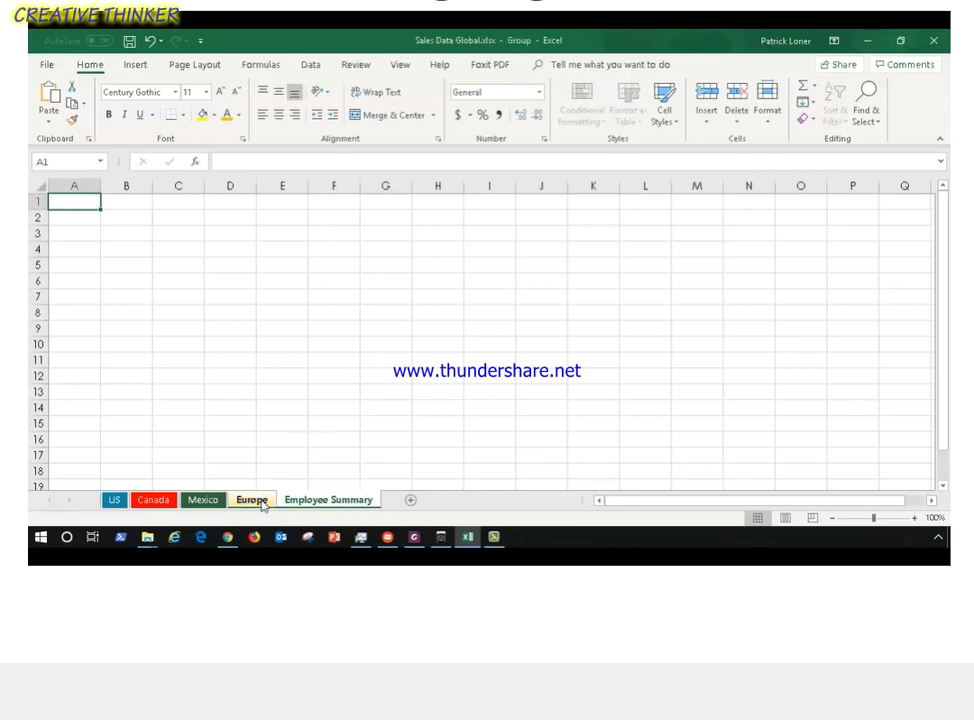
right_click(320, 505)
click(362, 436)
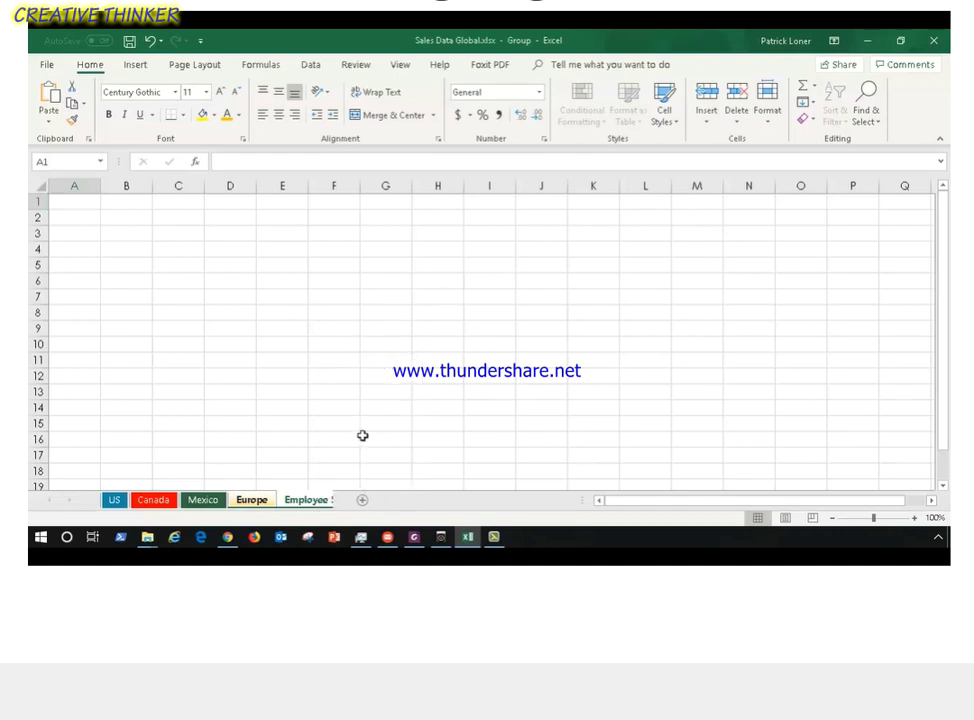
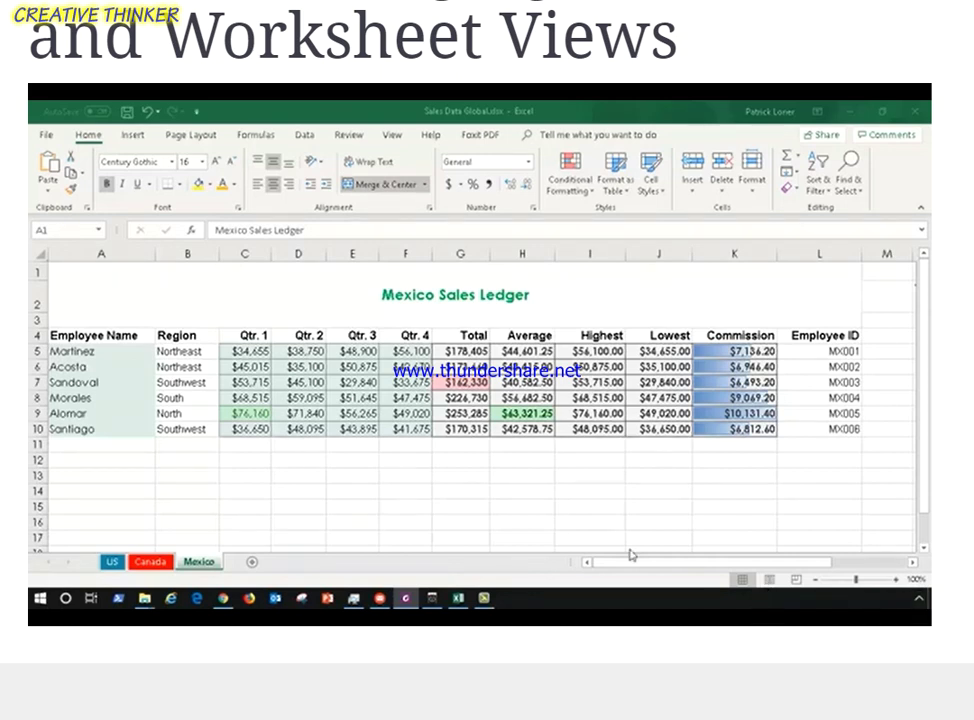
On the US sheet, split the window above row 16.
click(115, 567)
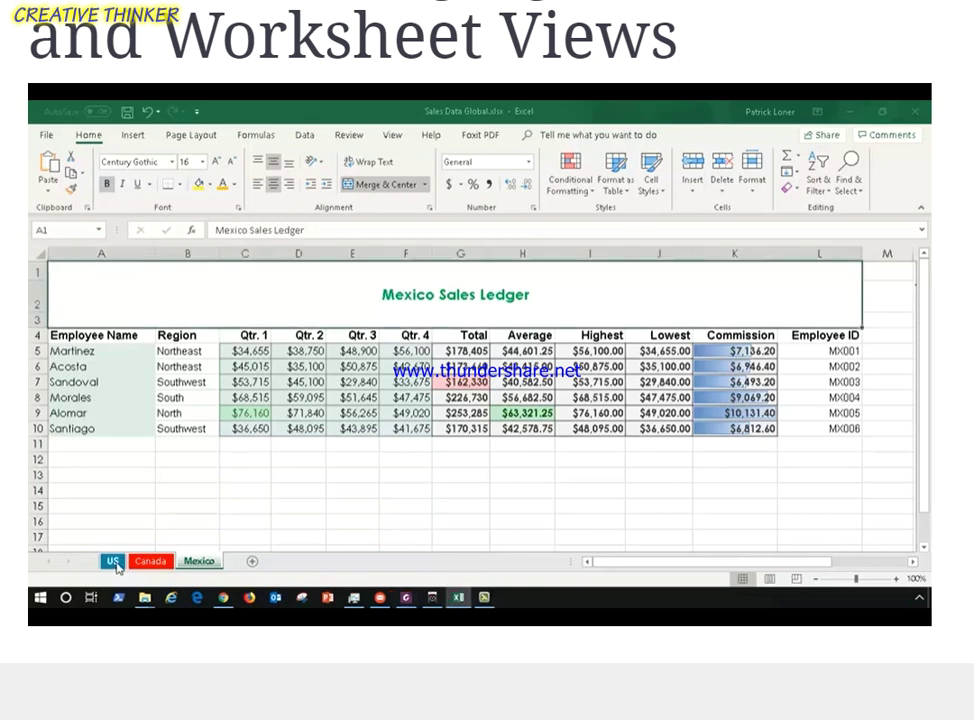
click(113, 562)
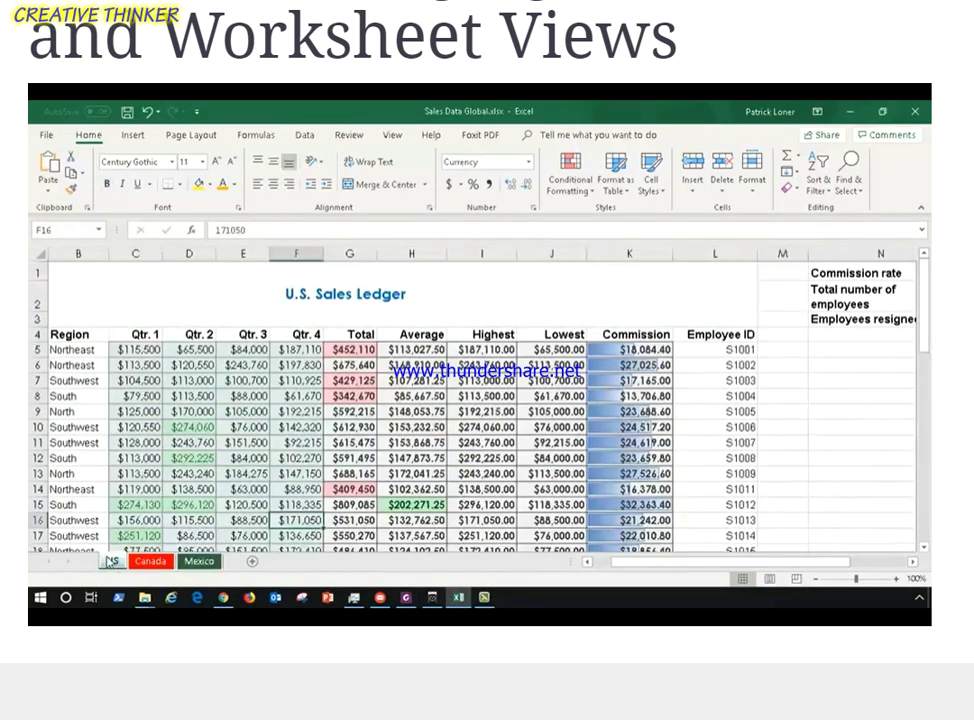
click(36, 520)
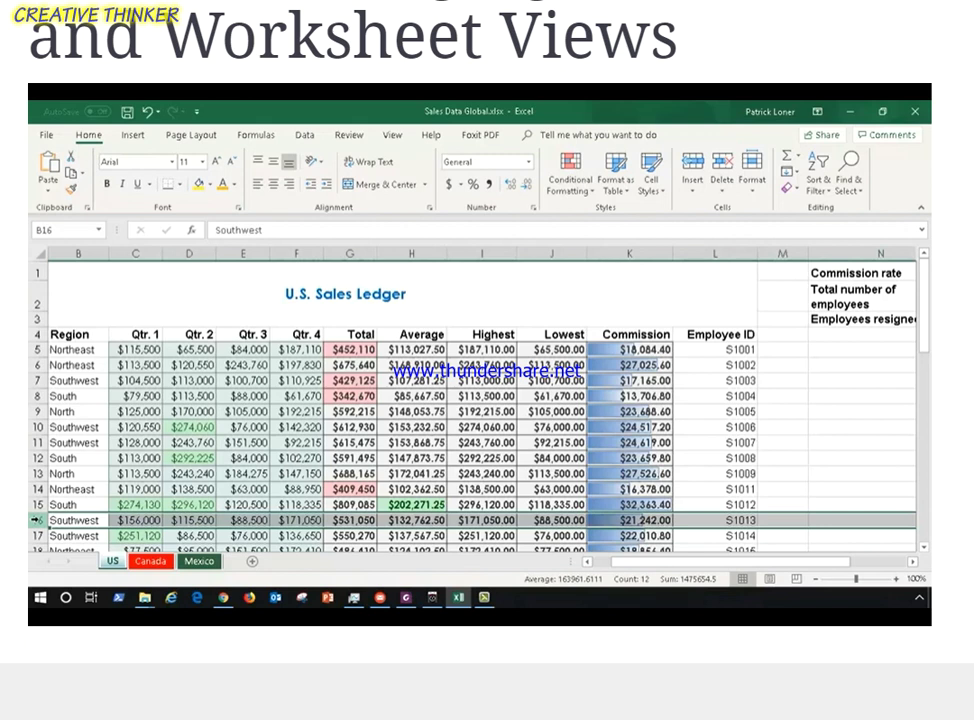
click(392, 136)
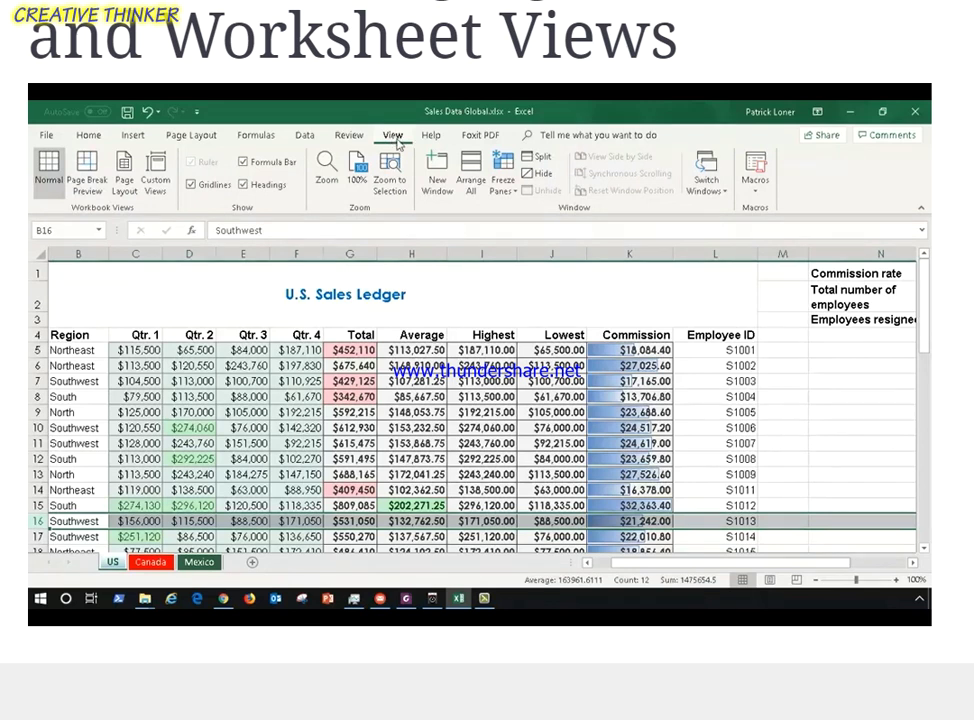
click(540, 158)
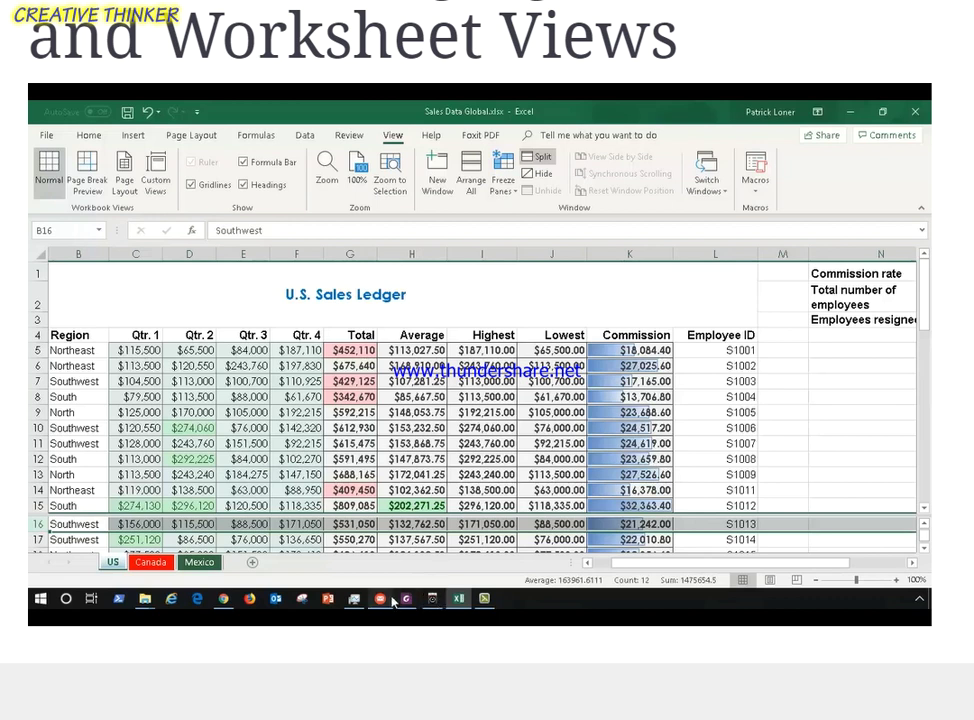
Scroll the upper and lower panes of the US sheet independently, and remove the split.
scroll(385, 530, down, 9)
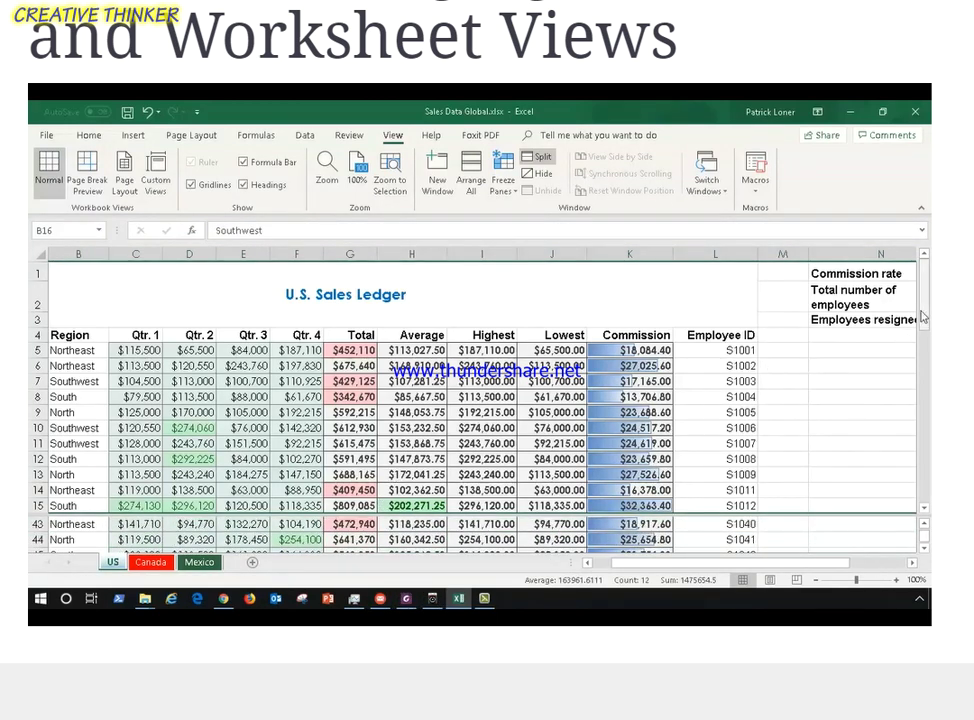
scroll(880, 315, down, 1)
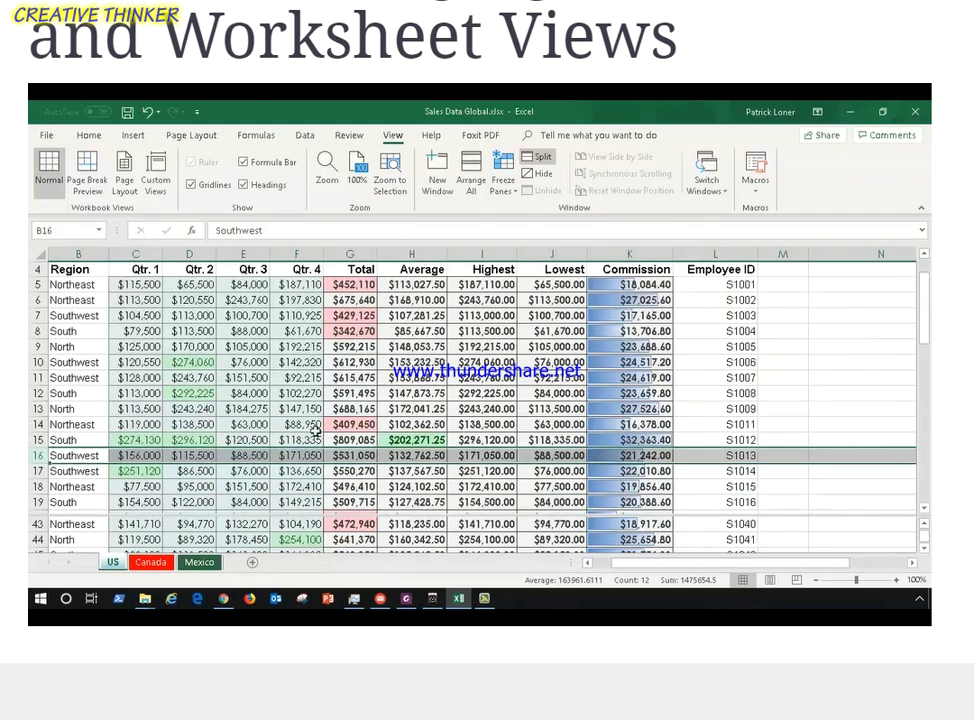
scroll(300, 440, down, 5)
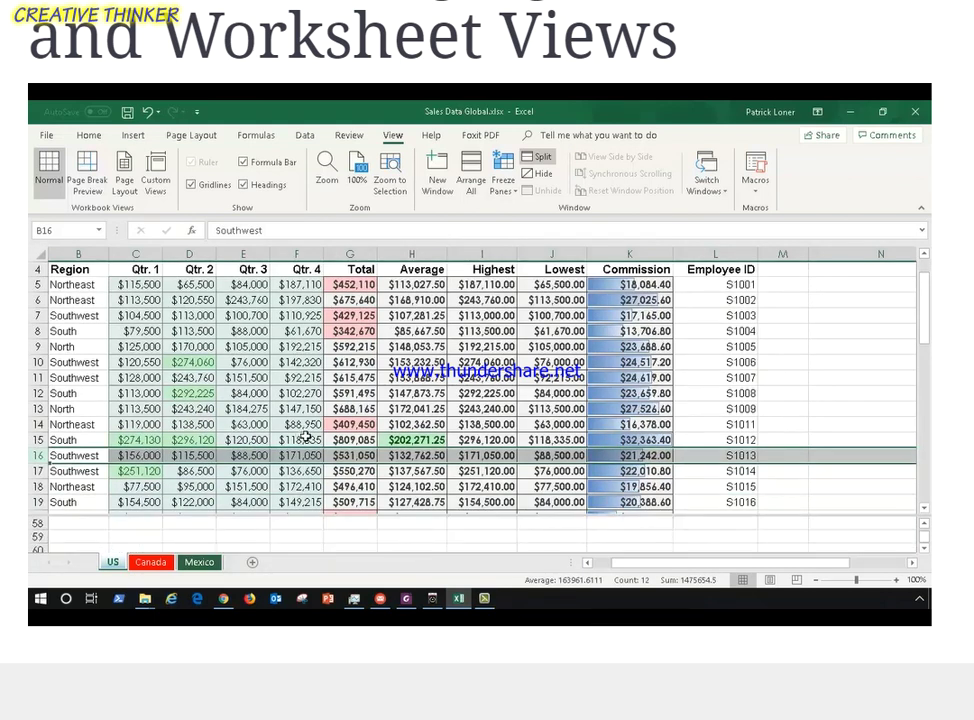
scroll(306, 437, up, 2)
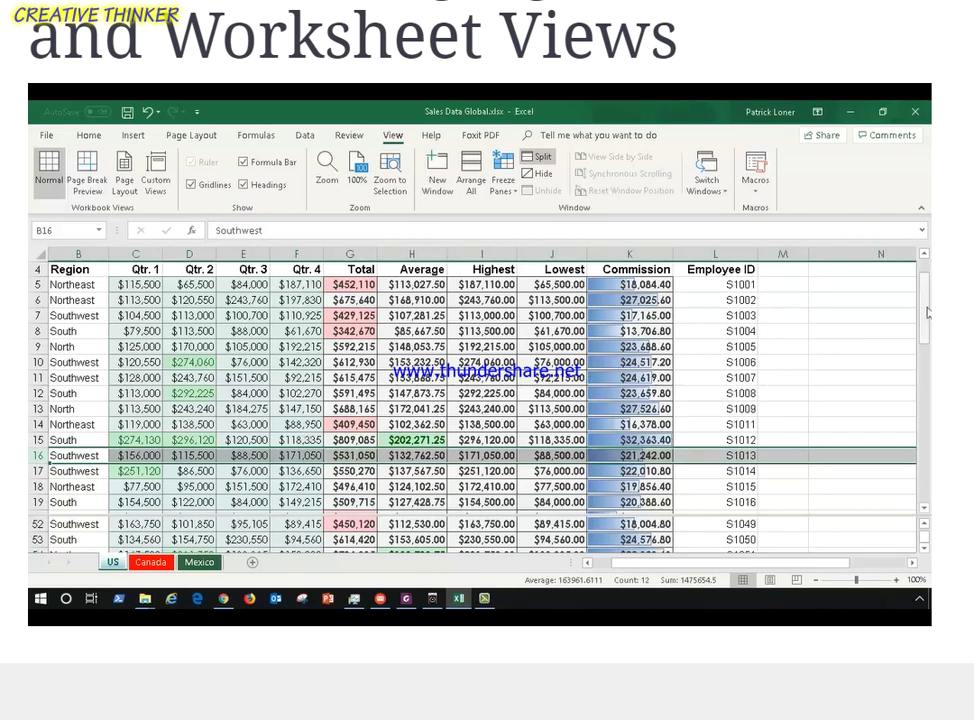
drag(923, 338, 876, 319)
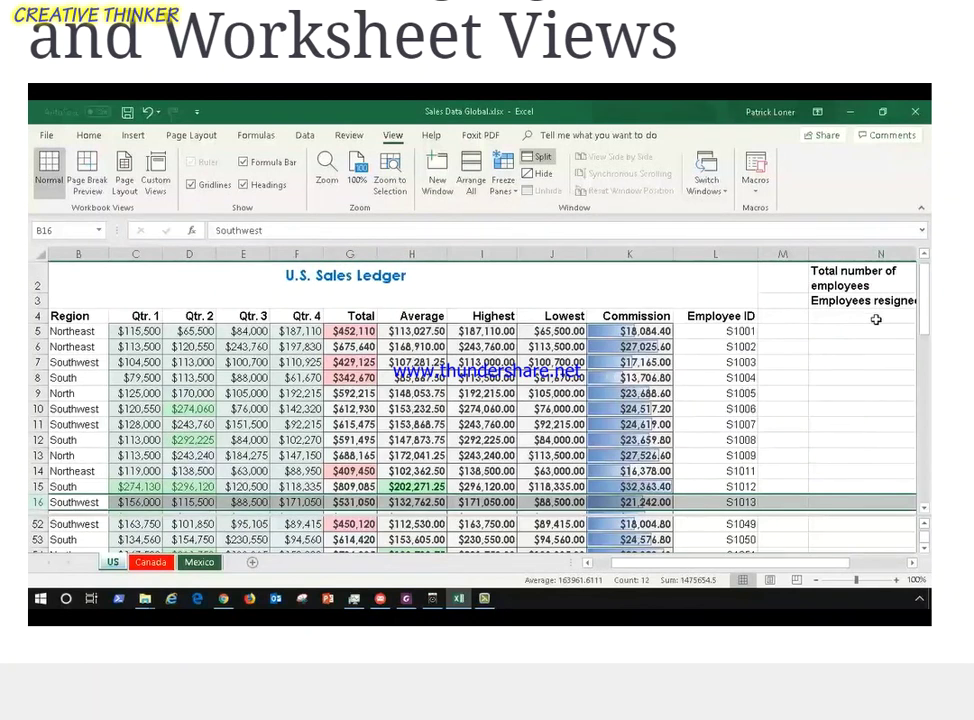
click(541, 157)
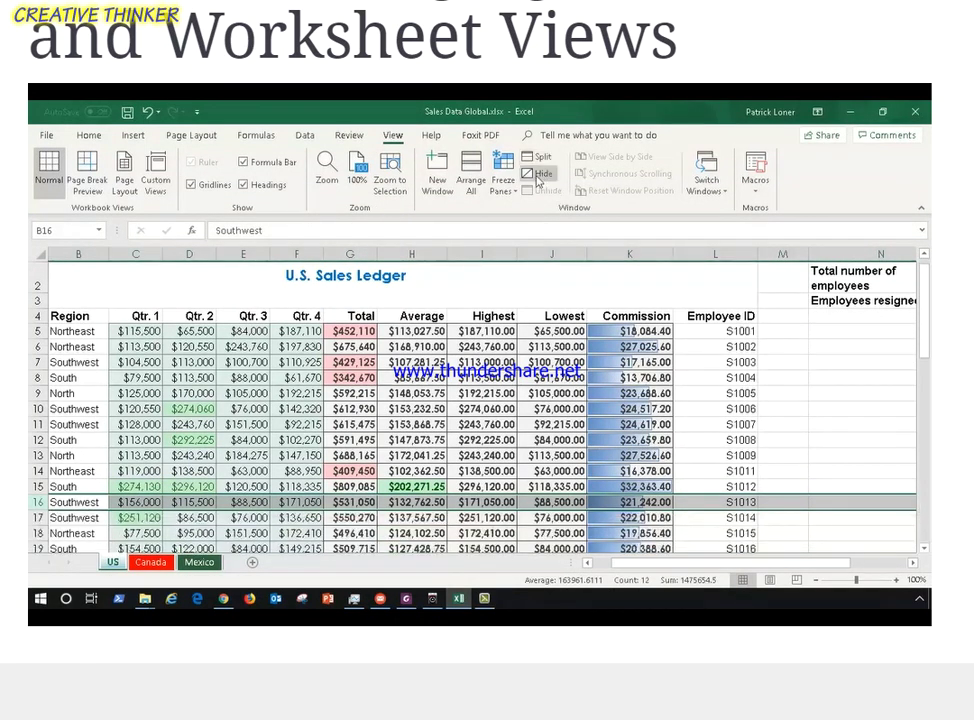
Switch to File Explorer, open Sales Data.xlsx from the Managing Workbooks folder, and enable editing in it.
click(80, 455)
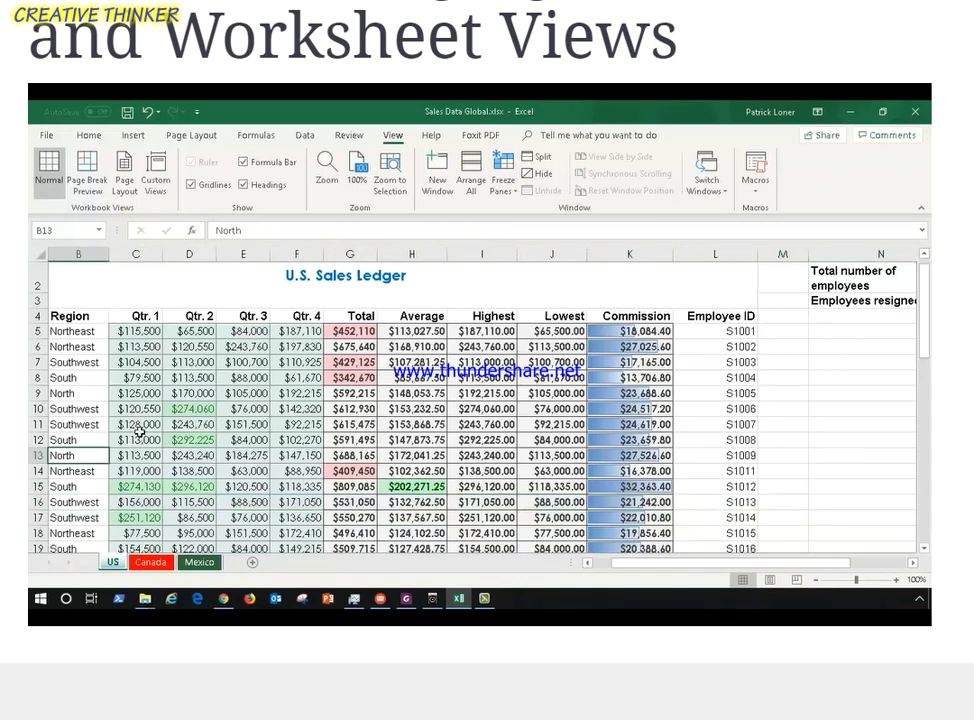
click(145, 598)
click(118, 548)
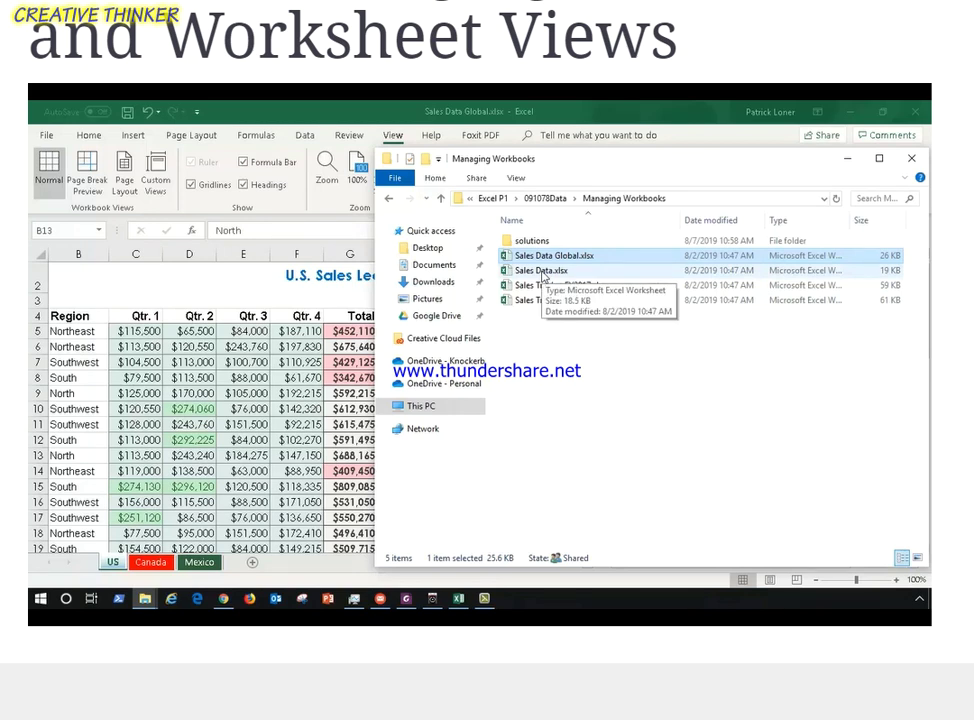
double_click(543, 272)
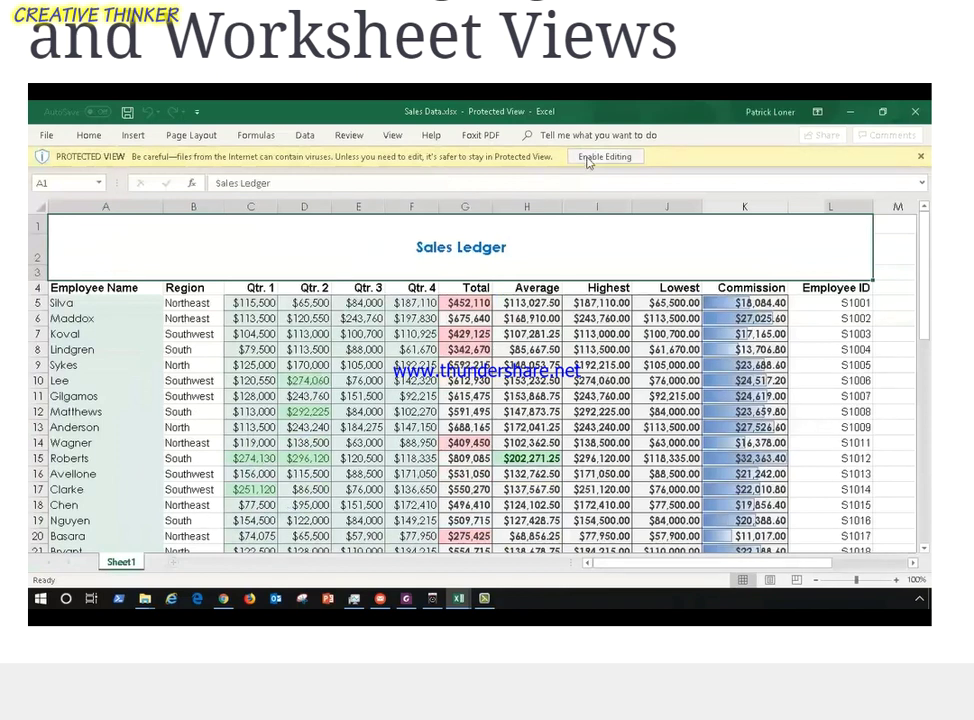
click(590, 160)
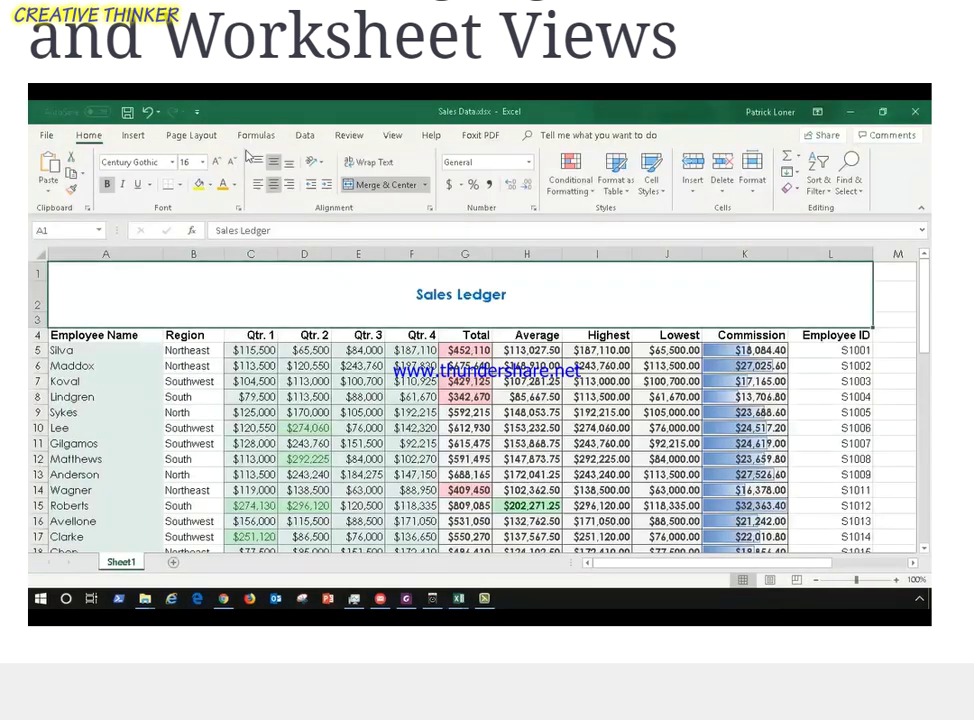
View Sales Data.xlsx side by side with Sales Data Global.xlsx, and make the Sales Data.xlsx window taller.
click(392, 135)
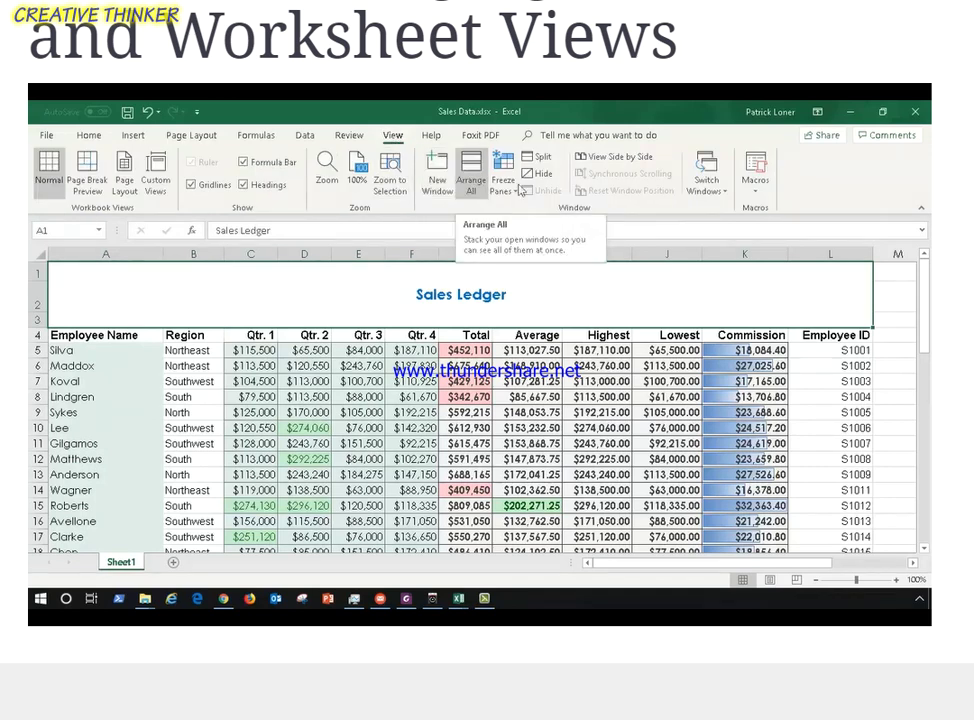
click(612, 166)
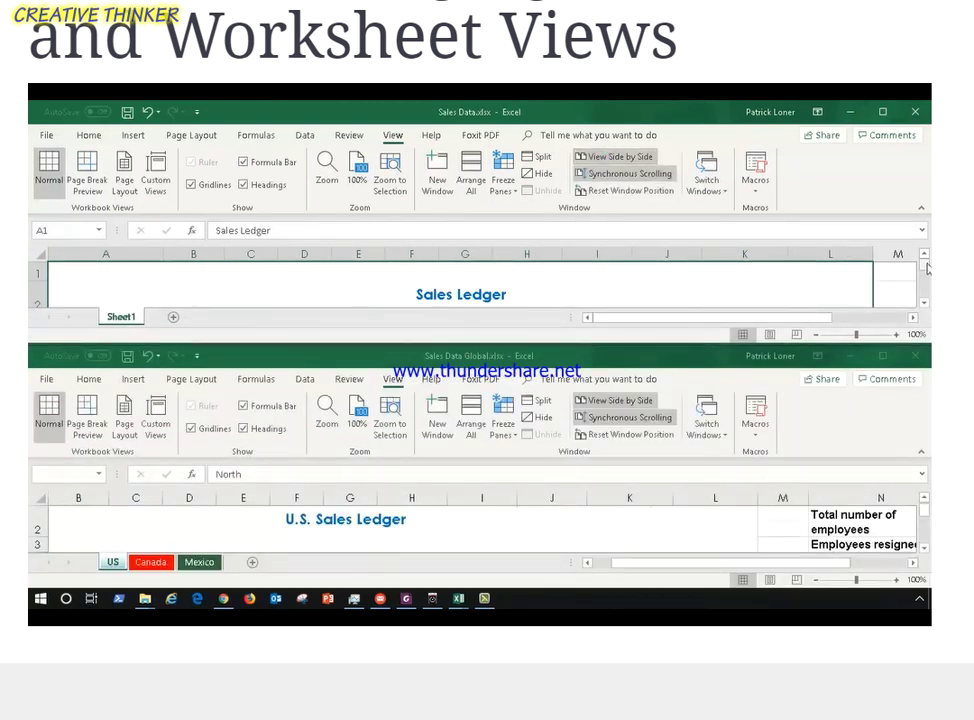
drag(927, 268, 923, 278)
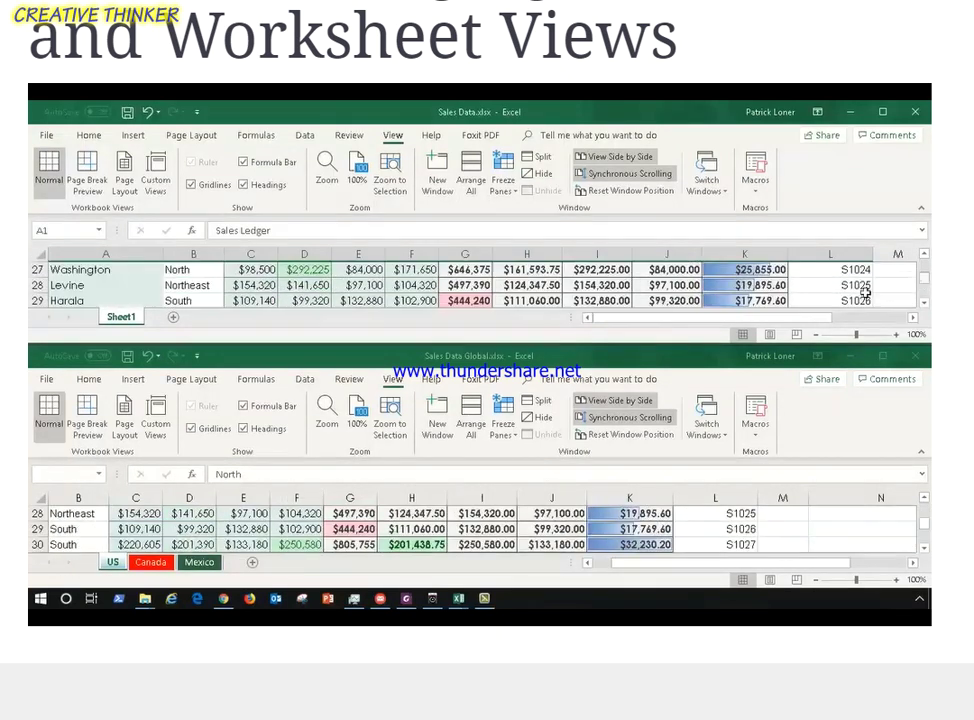
drag(575, 344, 575, 388)
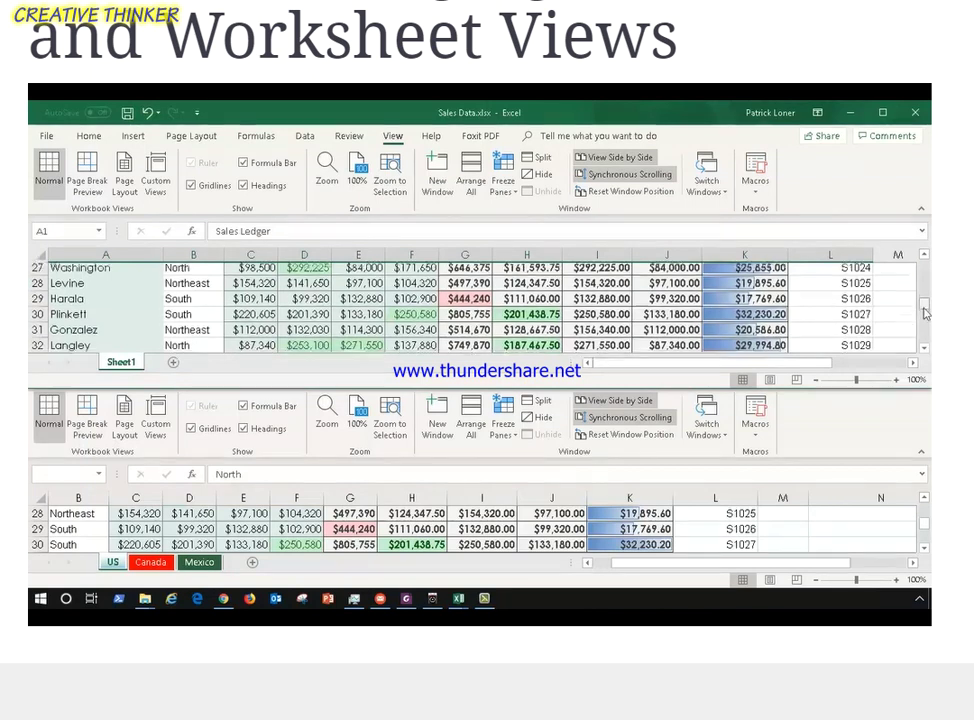
scroll(912, 343, down, 4)
Collapse the ribbon in the Sales Data Global.xlsx window, and scroll both ledgers in sync back towards the earlier rows.
click(920, 455)
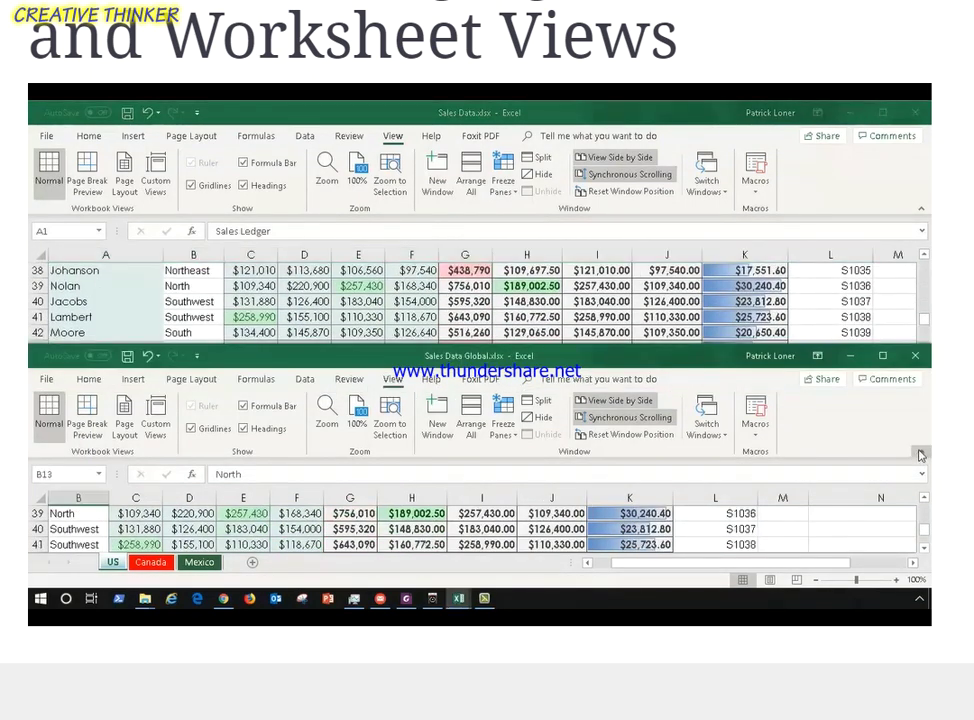
click(921, 453)
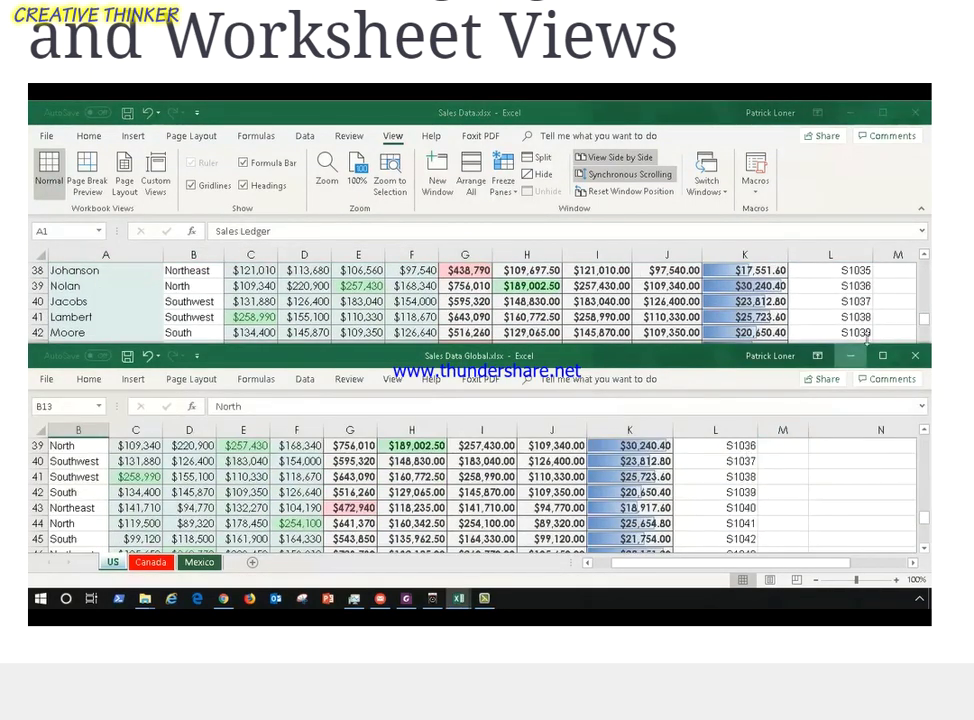
click(924, 318)
drag(924, 318, 918, 292)
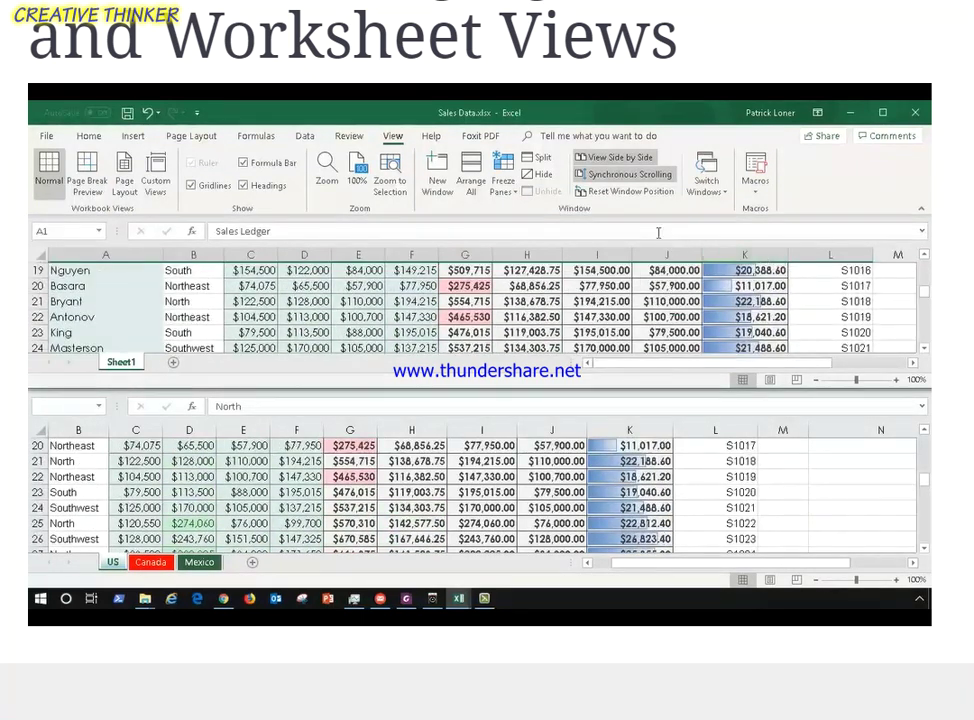
Scroll Sales Data.xlsx on its own with synchronous scrolling off, and turn synchronous scrolling back on.
click(625, 177)
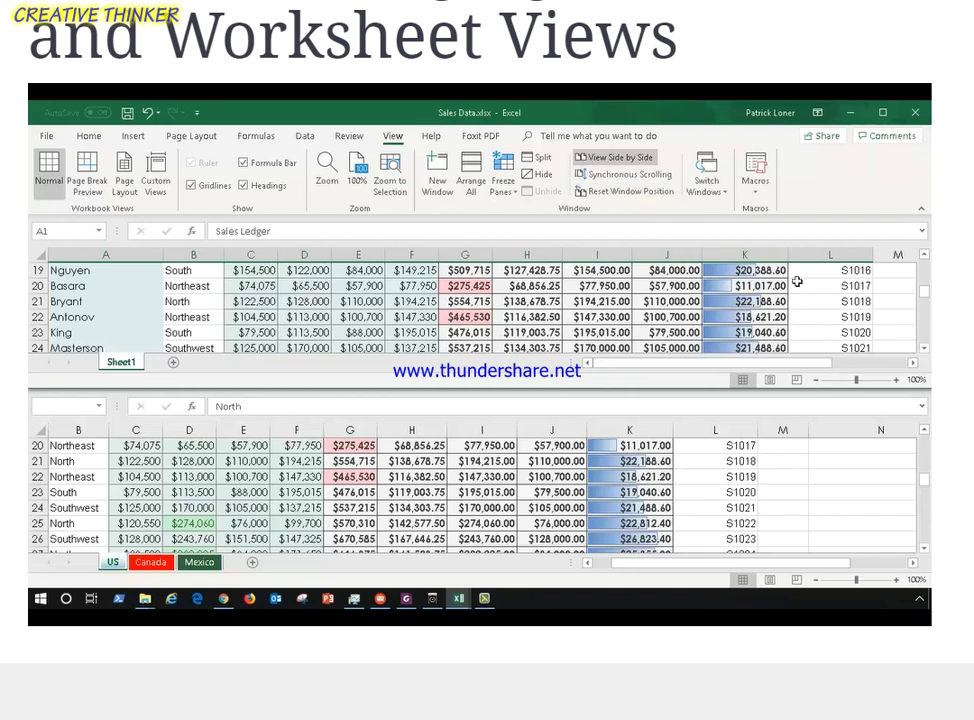
drag(922, 298, 926, 311)
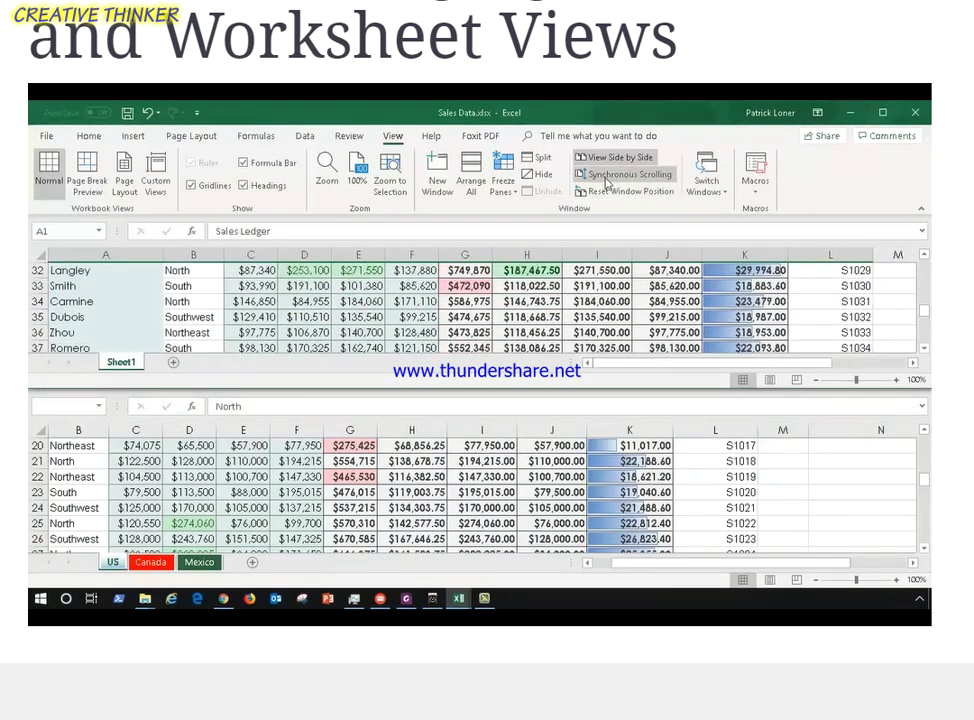
click(607, 183)
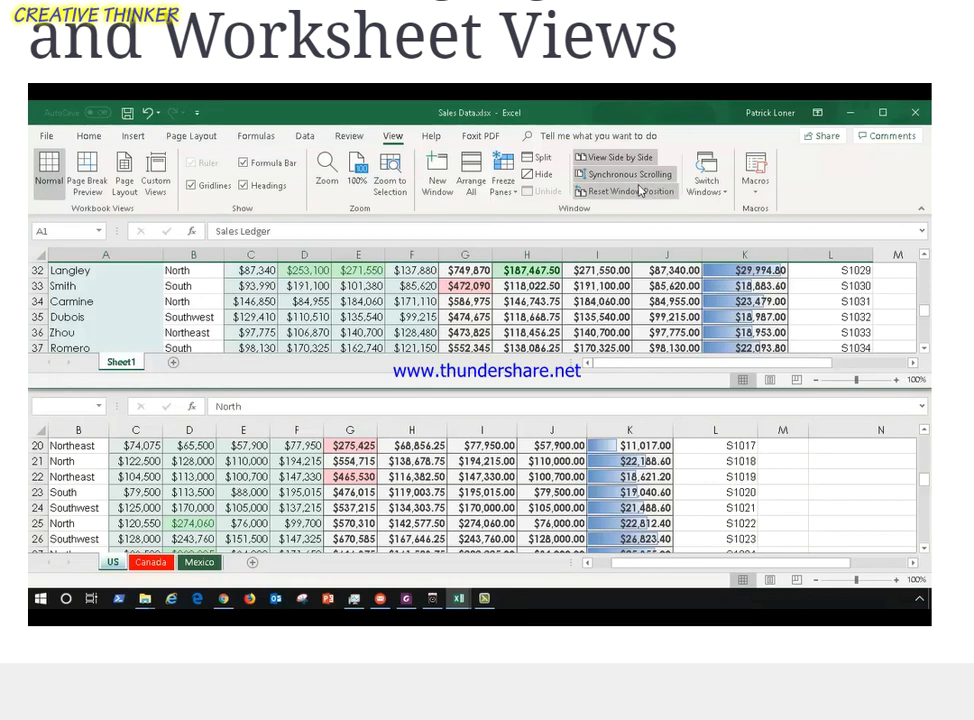
Close Sales Data.xlsx, and restore the permanently expanded ribbon in Sales Data Global.xlsx.
click(914, 121)
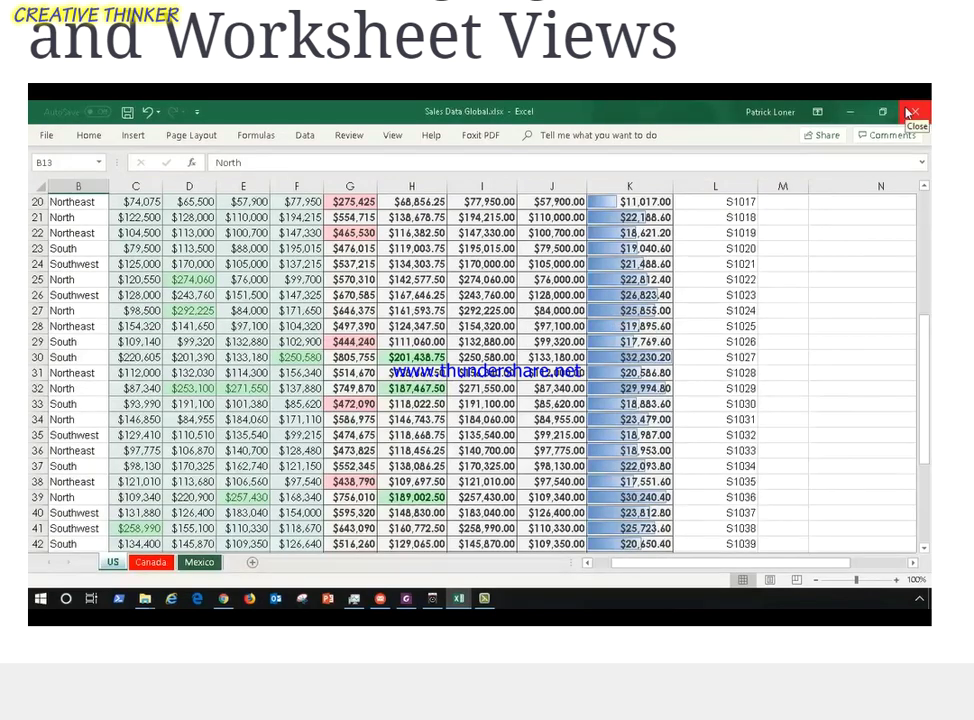
click(910, 112)
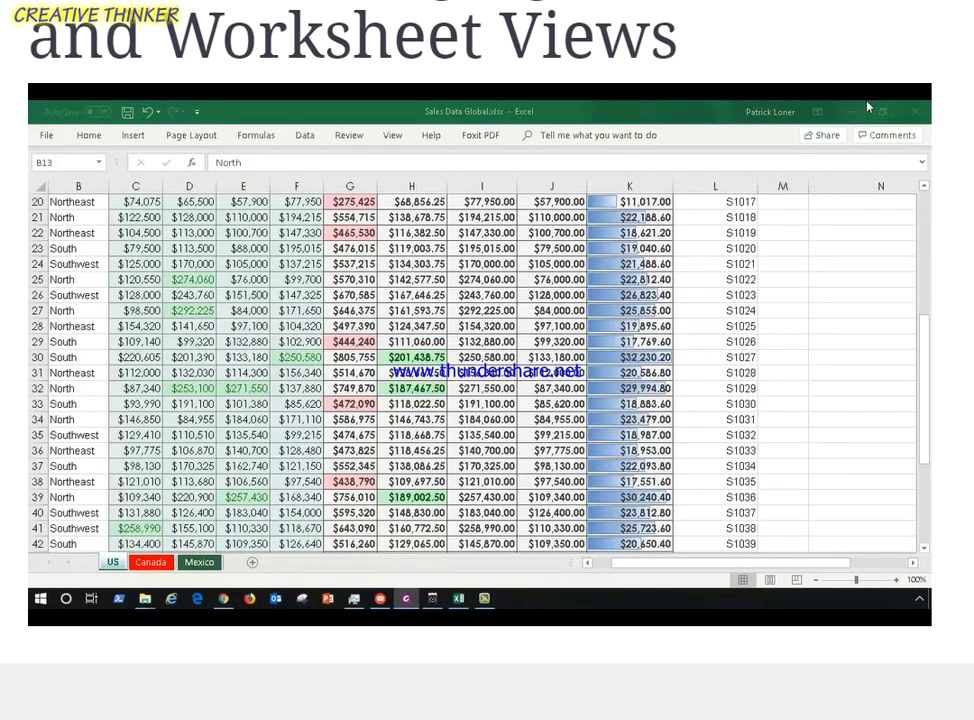
scroll(466, 334, up, 5)
scroll(466, 332, up, 2)
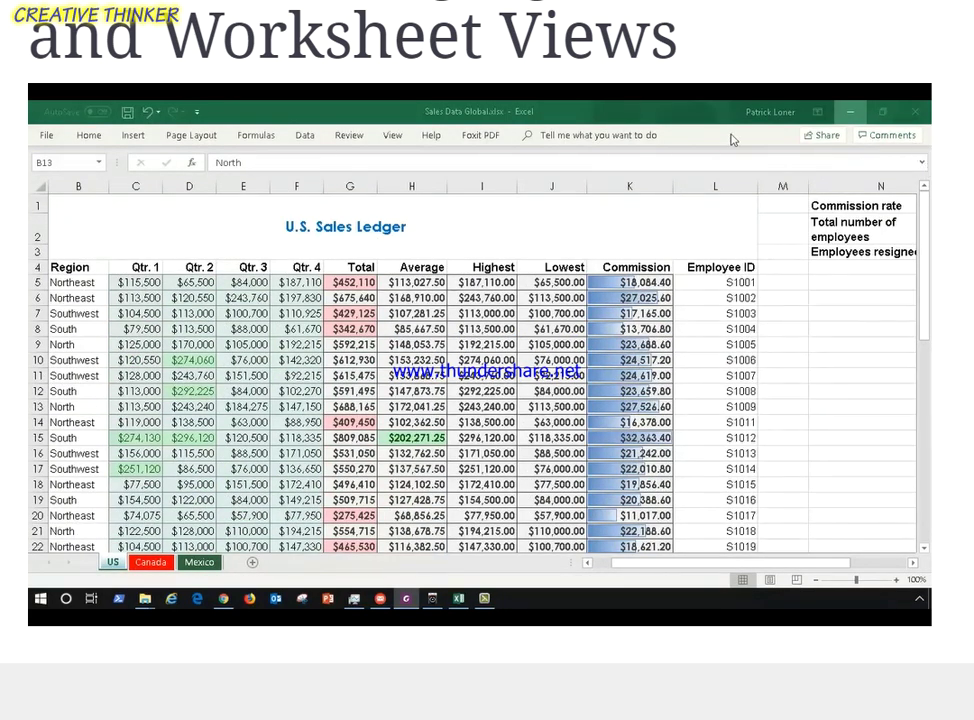
click(88, 137)
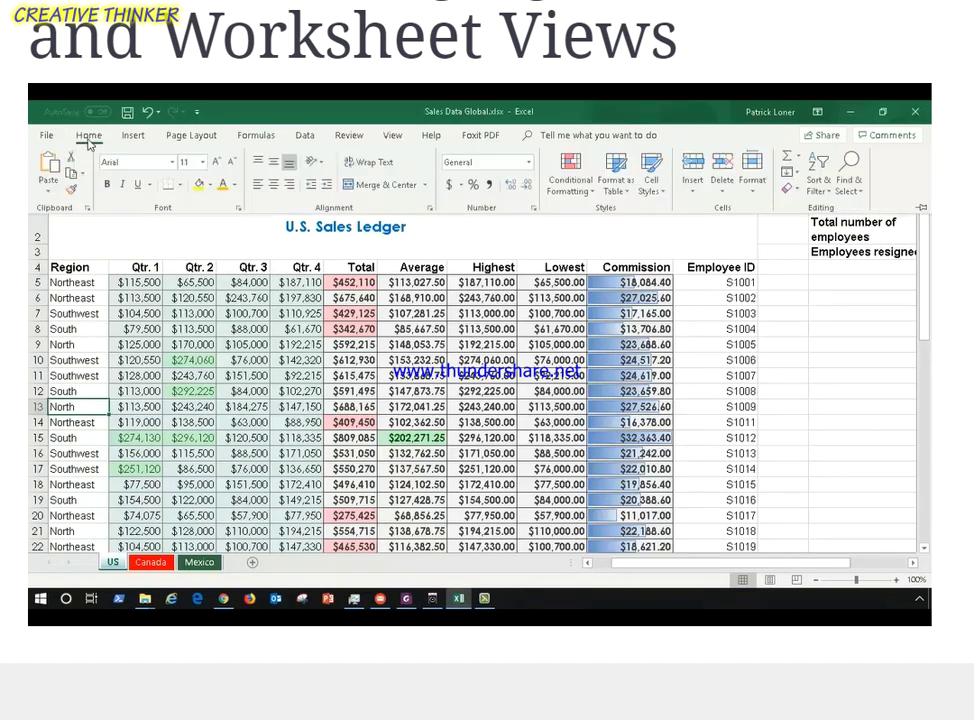
click(922, 210)
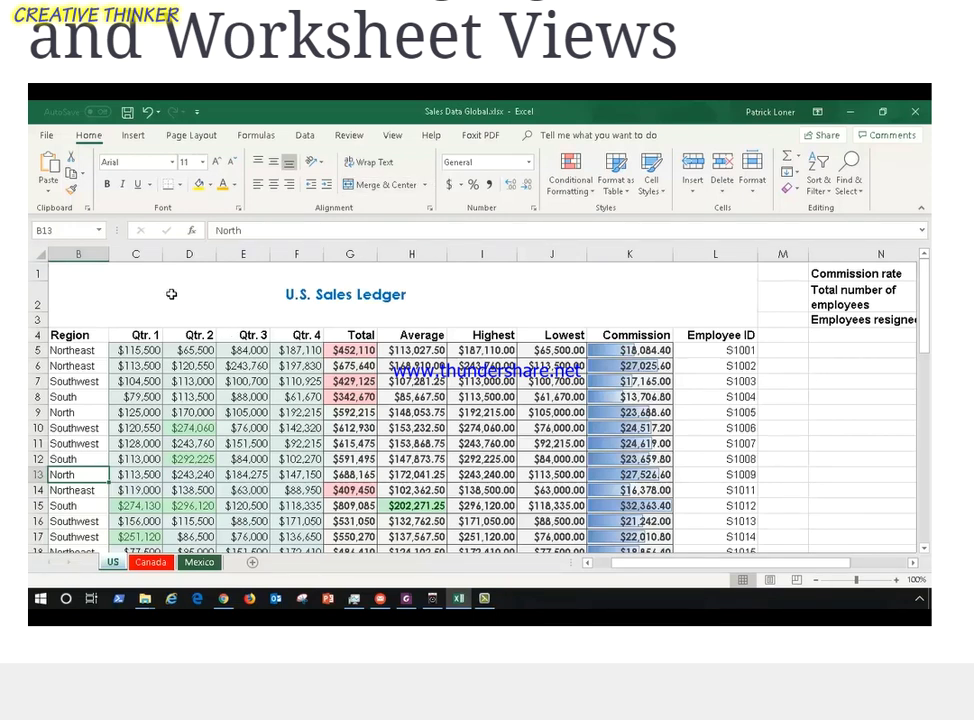
Freeze the US sheet's panes at cell C5, locking rows 1 to 4 and the columns up to Region.
click(146, 350)
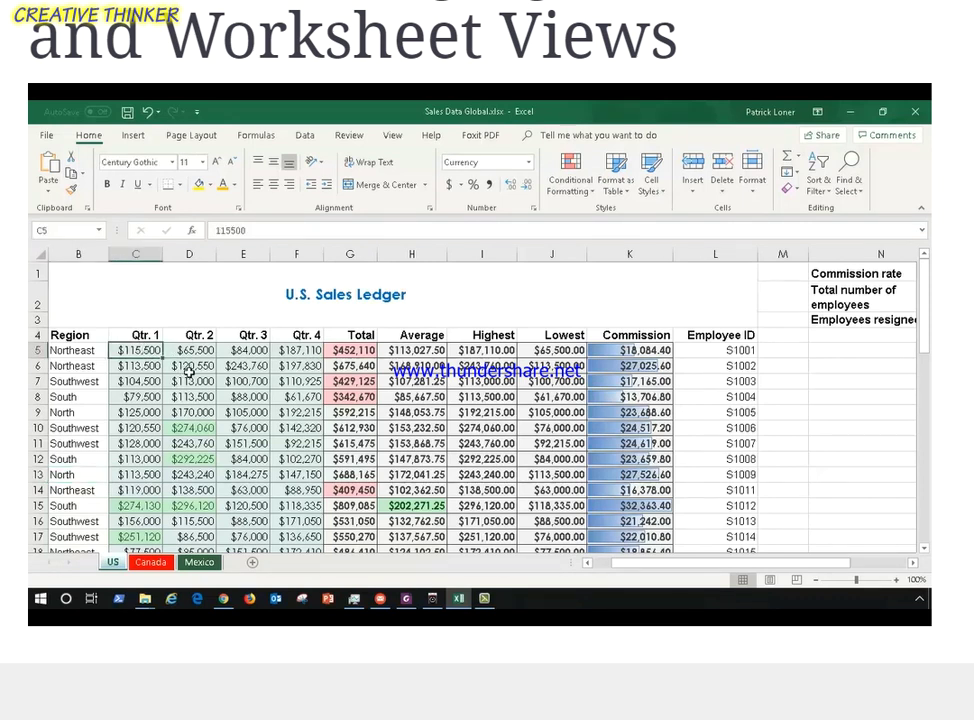
click(391, 137)
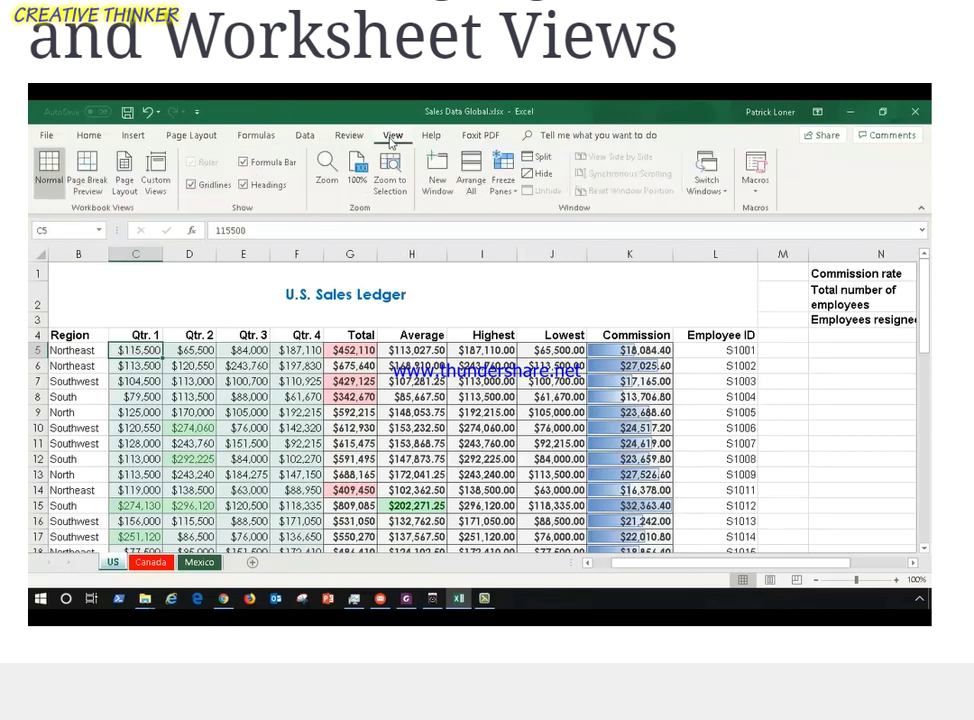
click(512, 188)
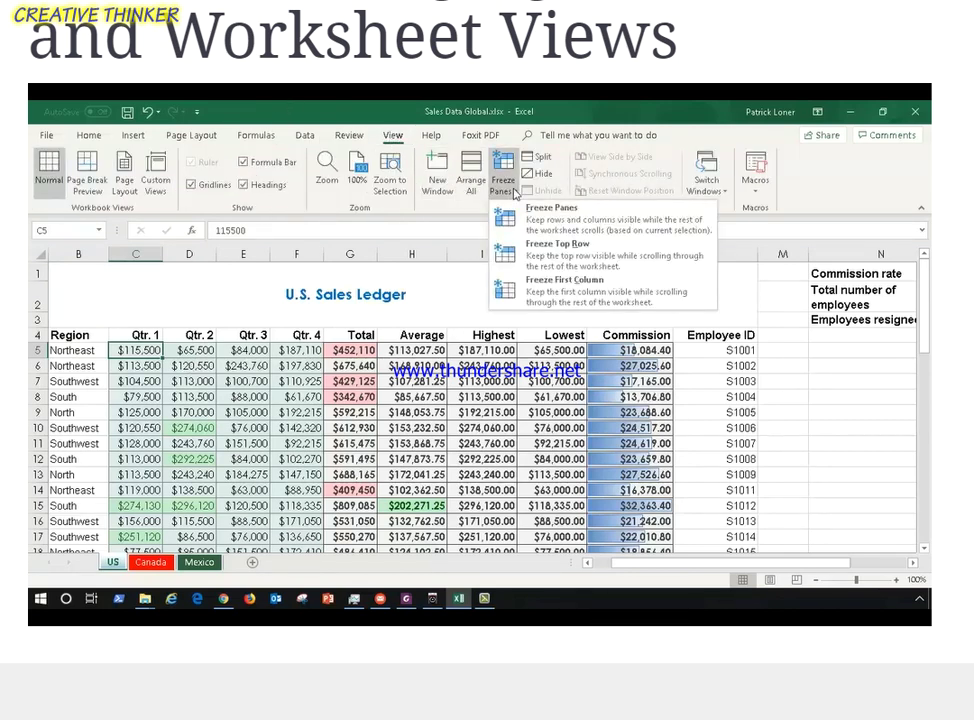
click(514, 192)
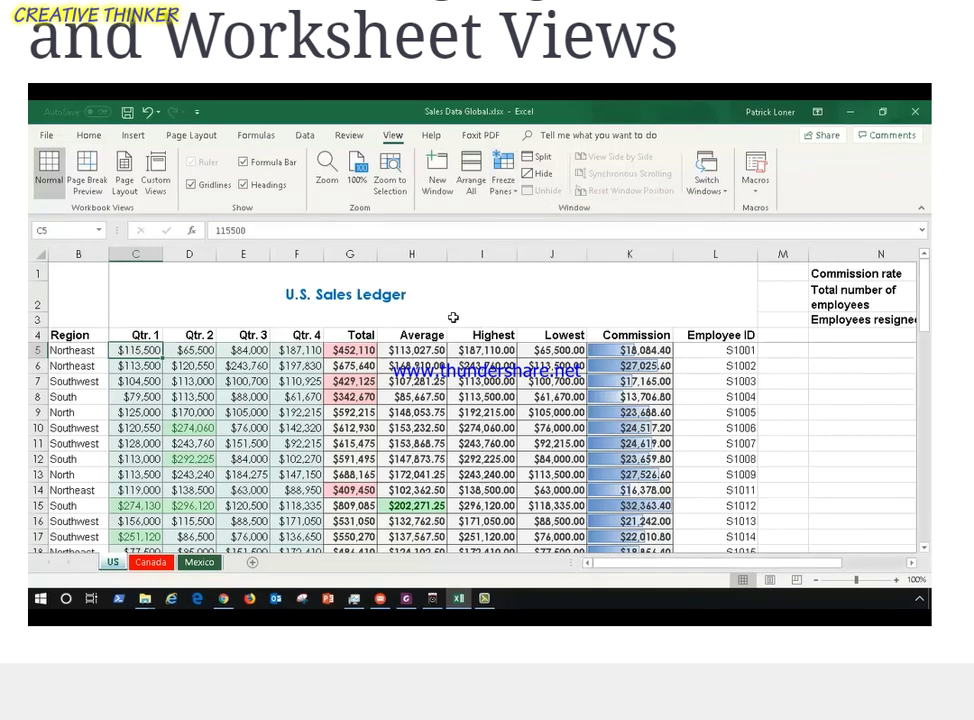
Scroll through the U.S. Sales Ledger to check the frozen headings and Region column, and unfreeze the panes.
scroll(454, 318, down, 6)
scroll(459, 329, down, 9)
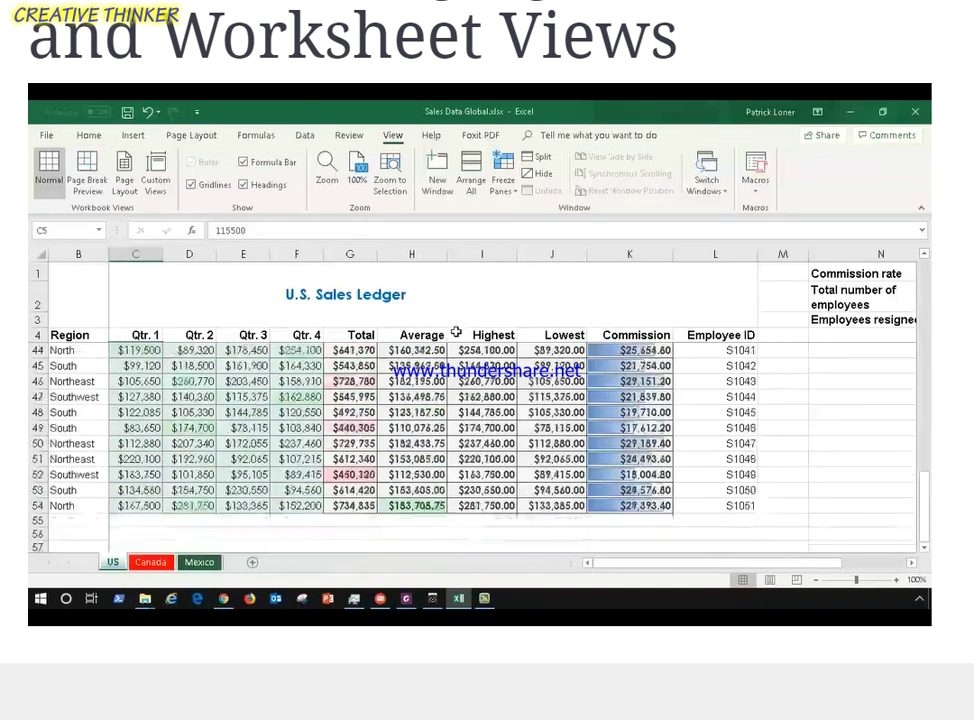
scroll(461, 340, up, 5)
scroll(461, 340, up, 10)
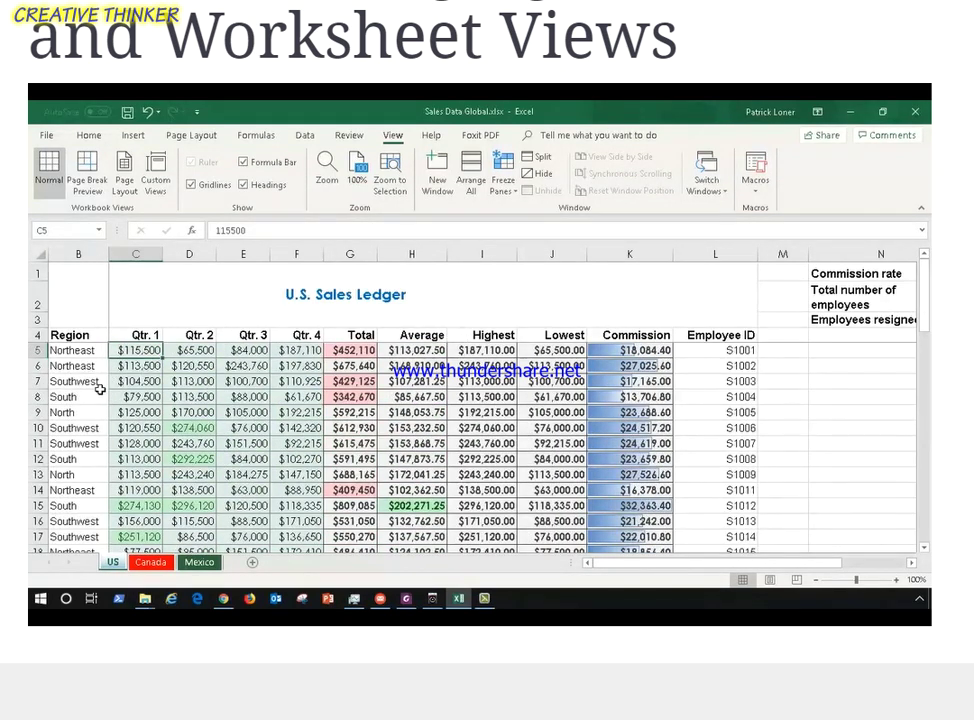
scroll(226, 380, down, 16)
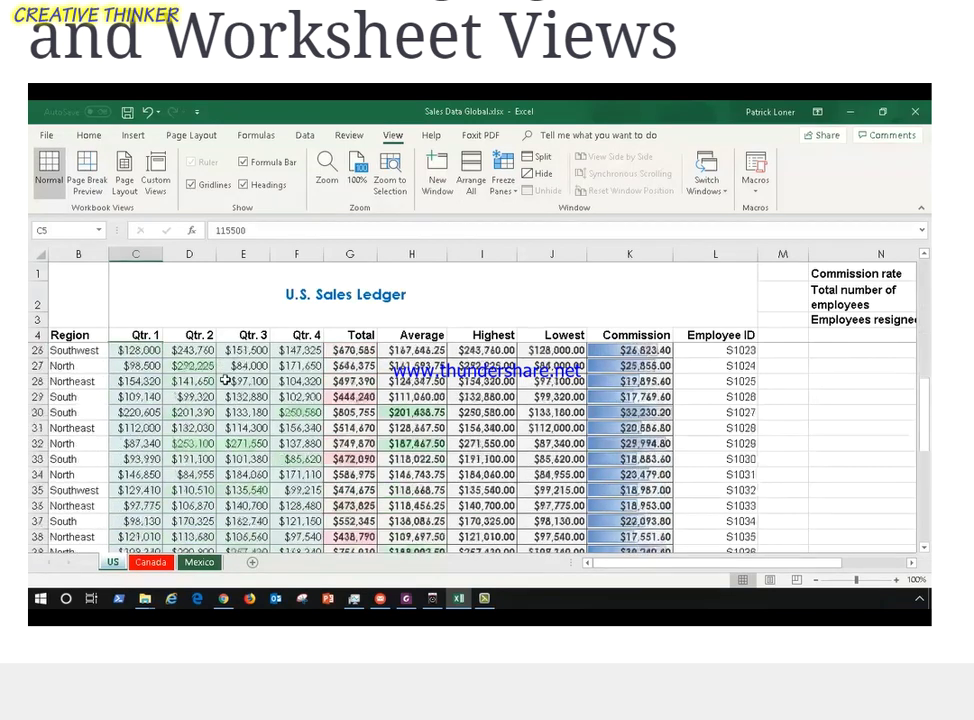
scroll(229, 391, up, 16)
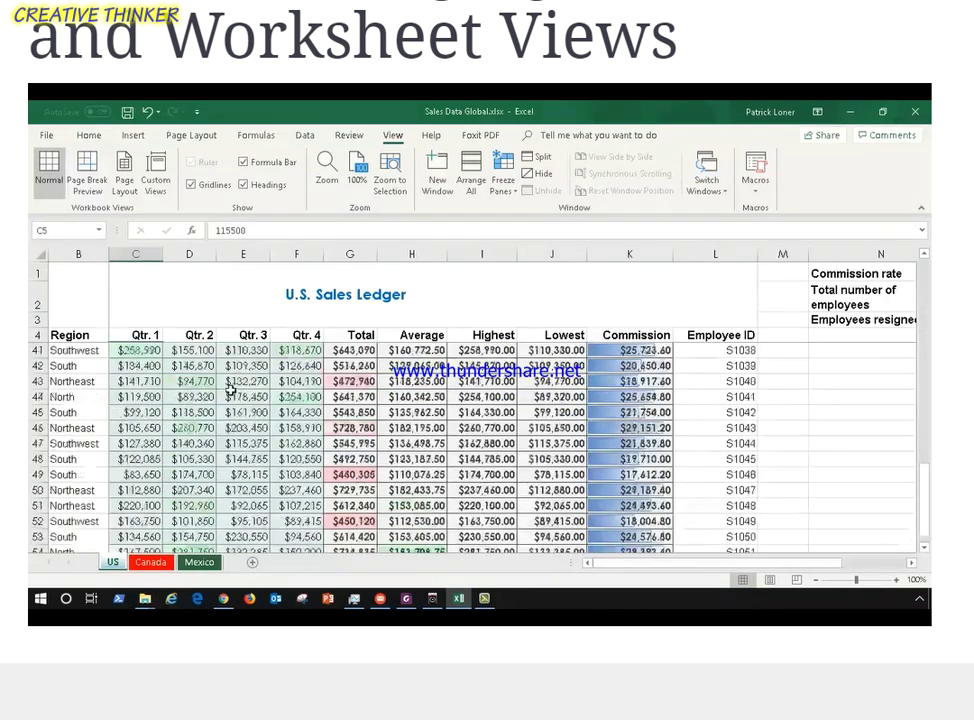
click(502, 182)
click(524, 223)
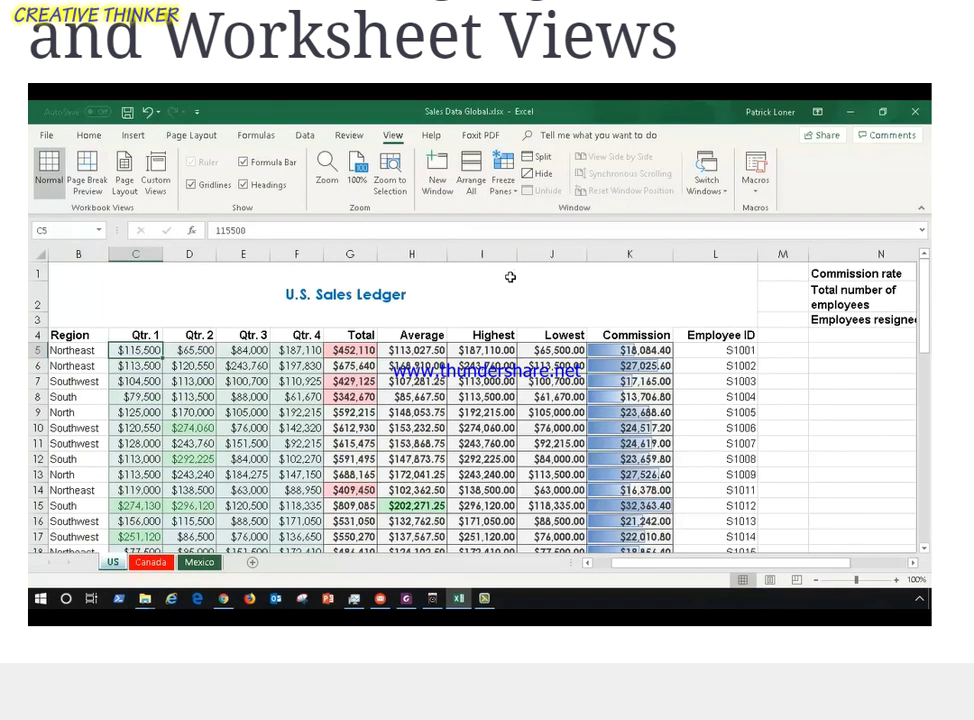